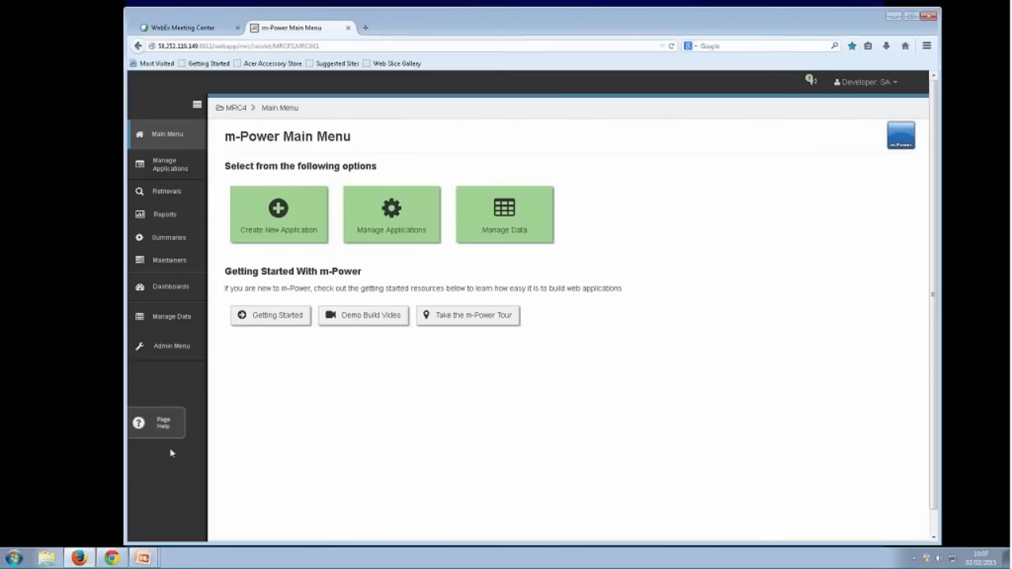
# - Create a new Retrieval application and name it Customer Enquiry
pyautogui.click(264, 245)
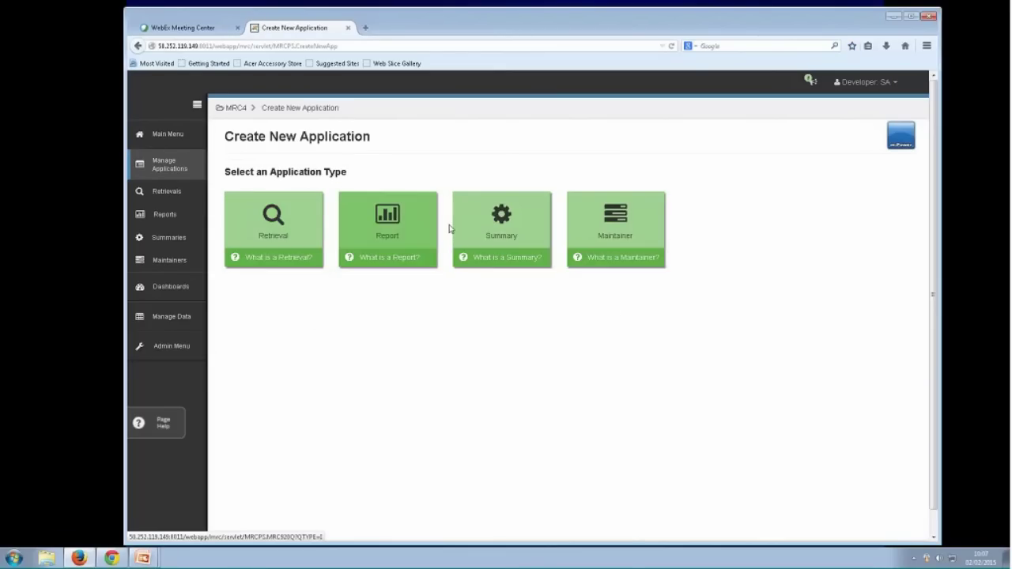
pyautogui.click(292, 229)
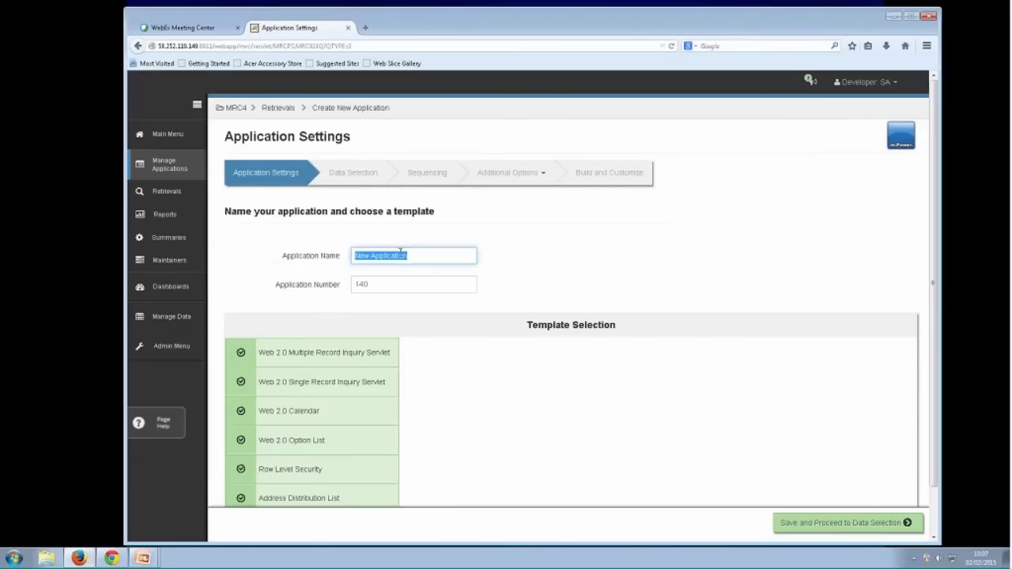
pyautogui.hotkey('shift', 'Left')
pyautogui.hotkey('shift', 'Left')
pyautogui.hotkey('shift', 'Left')
pyautogui.hotkey('shift', 'Left')
pyautogui.hotkey('shift', 'Left')
pyautogui.hotkey('shift', 'Left')
pyautogui.hotkey('shift', 'Left')
pyautogui.hotkey('shift', 'Left')
pyautogui.write('Customer')
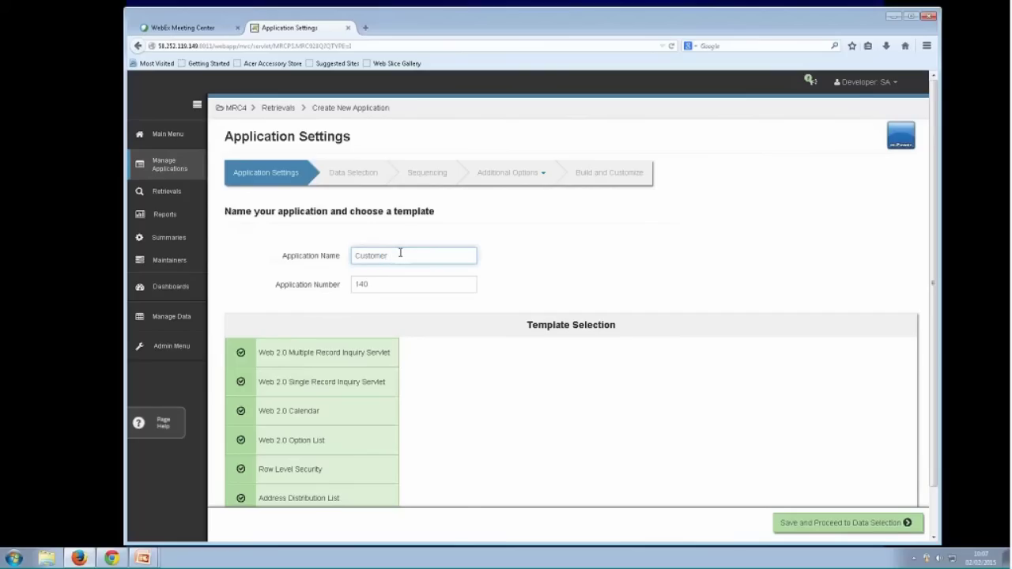
pyautogui.write(' E')
pyautogui.press('capslock')
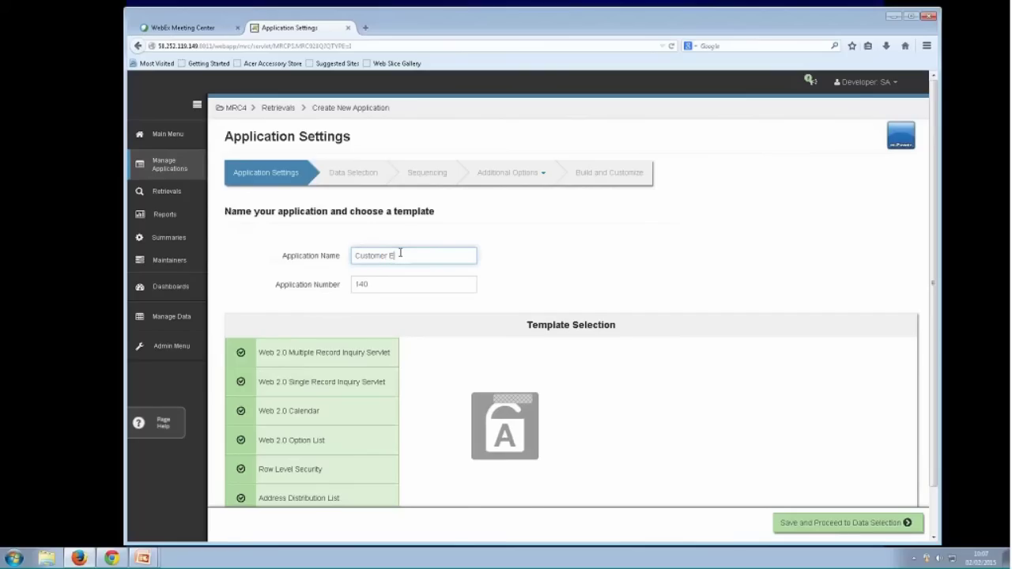
pyautogui.write('quiry')
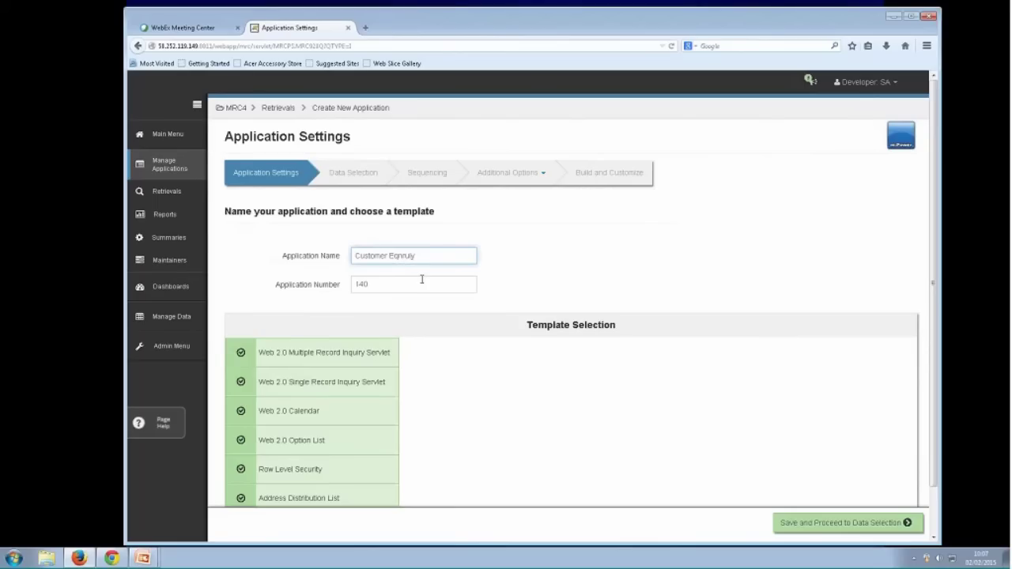
pyautogui.press('BackSpace')
pyautogui.press('BackSpace')
pyautogui.press('BackSpace')
pyautogui.write('nquiry')
pyautogui.moveTo(413, 256); pyautogui.dragTo(355, 256)
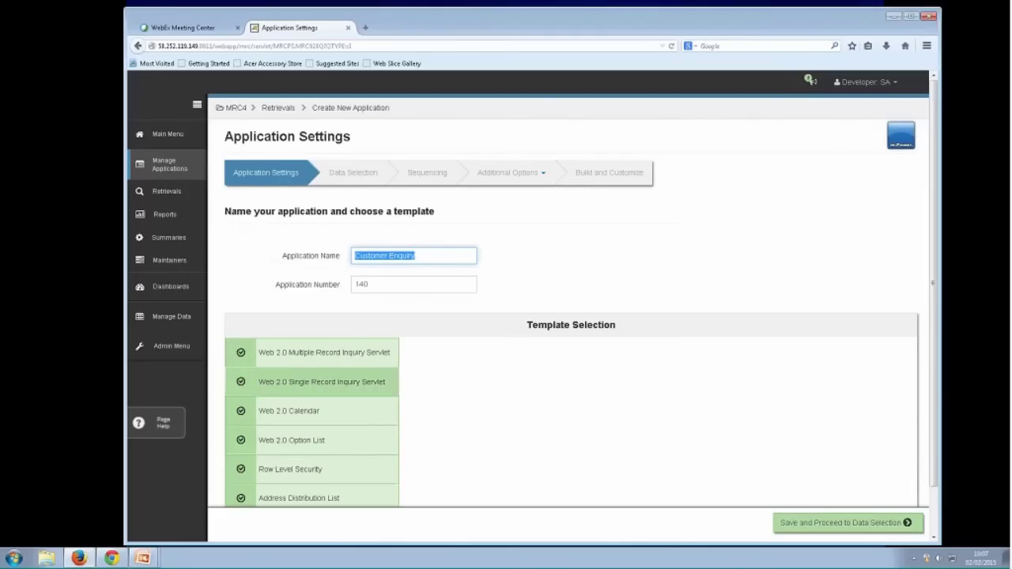
# - Choose the Web 2.0 Multiple Record Inquiry Servlet template, save the application settings and proceed to data selection
pyautogui.click(338, 415)
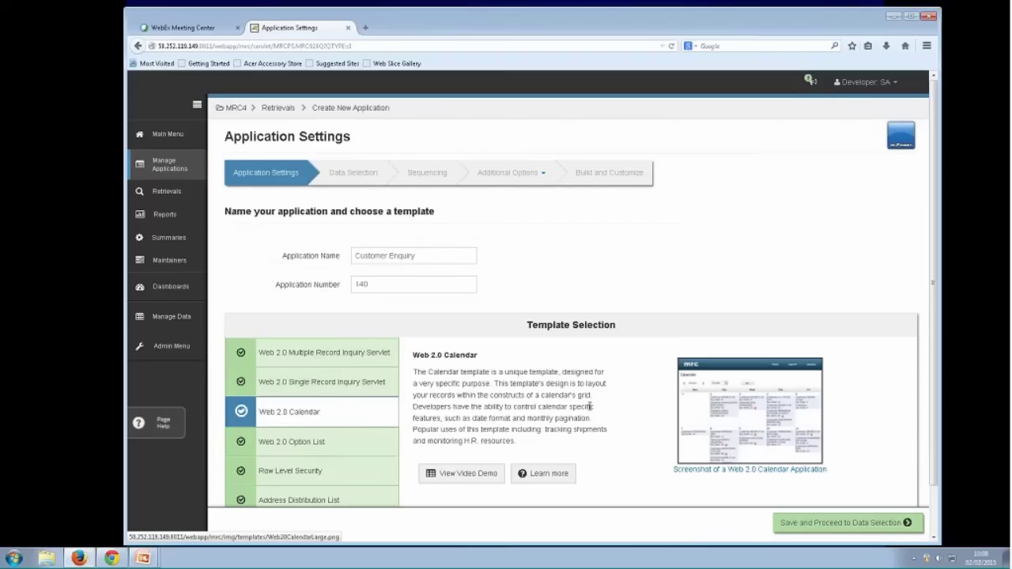
pyautogui.click(333, 354)
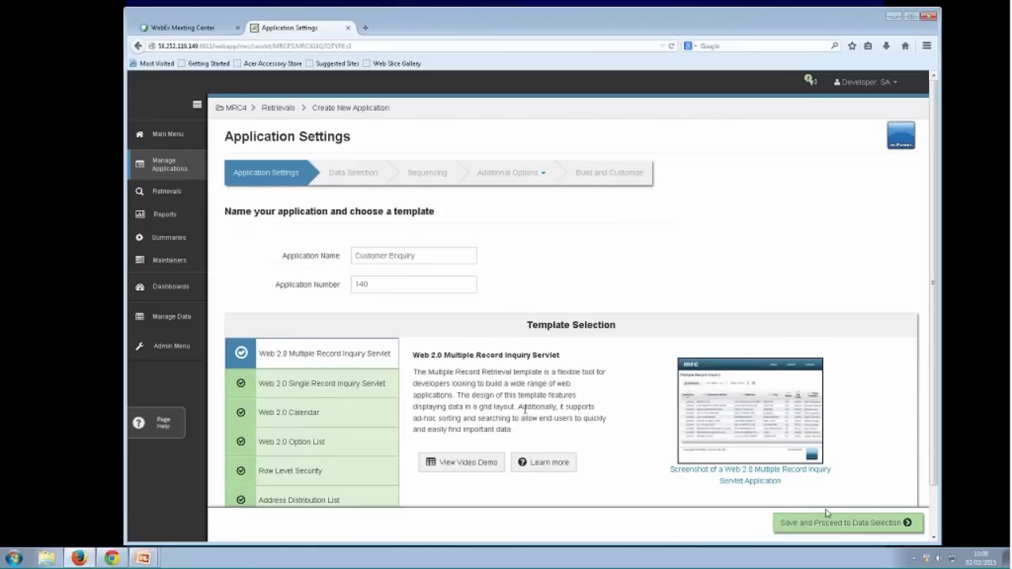
pyautogui.click(717, 474)
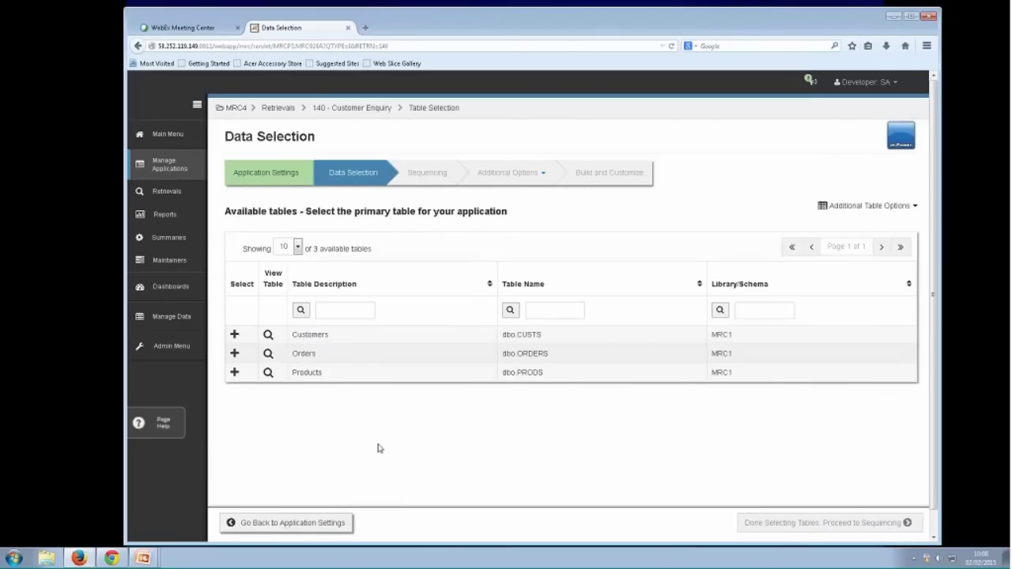
# - Use Customers (dbo.CUSTS) as the primary table with the fields CUSNO, CUSNAM and CUSAR, and finish the field selection
pyautogui.click(235, 335)
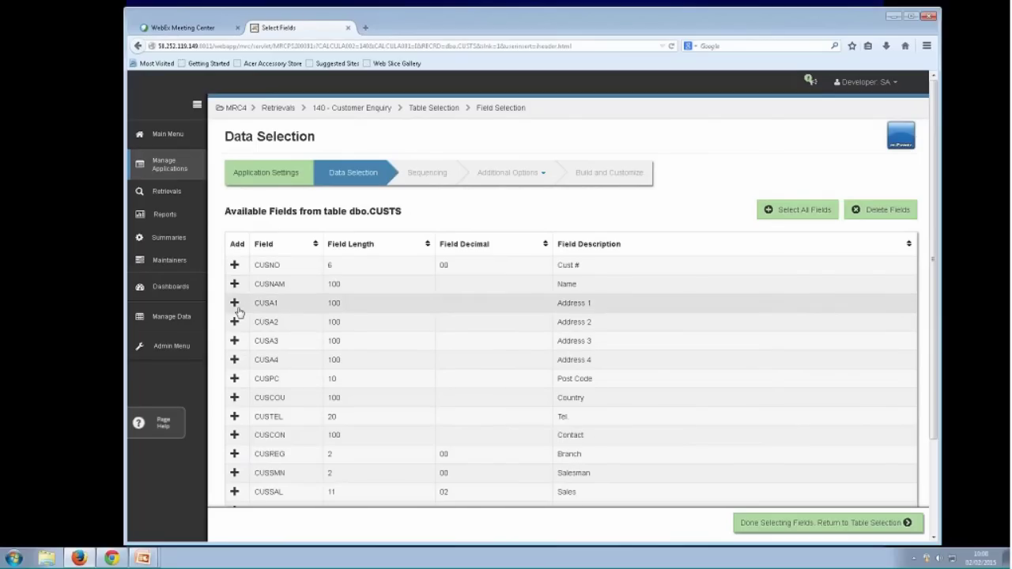
pyautogui.click(234, 265)
pyautogui.click(234, 283)
pyautogui.scroll(-3, 324, 305)
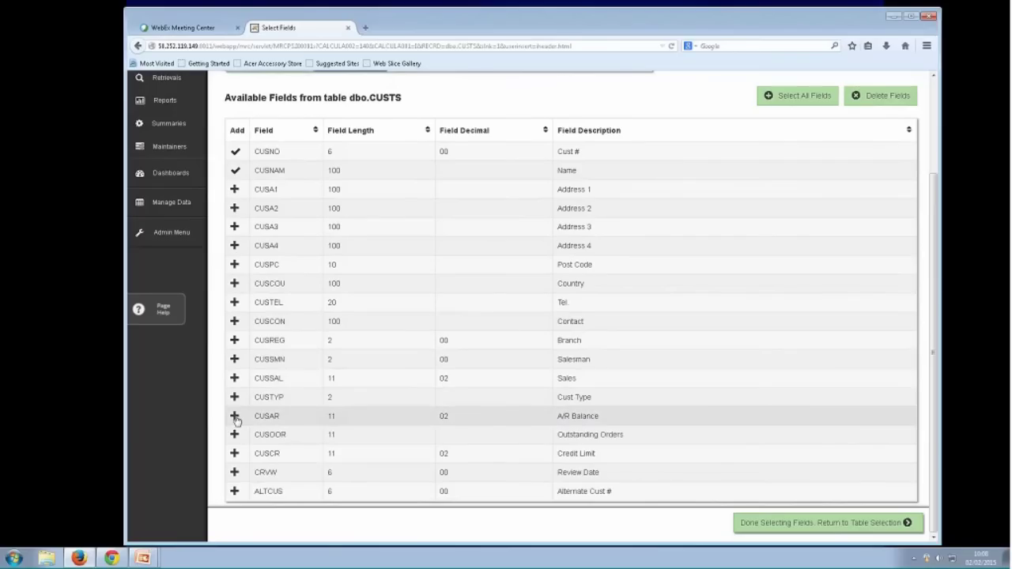
pyautogui.click(234, 416)
pyautogui.scroll(3, 292, 348)
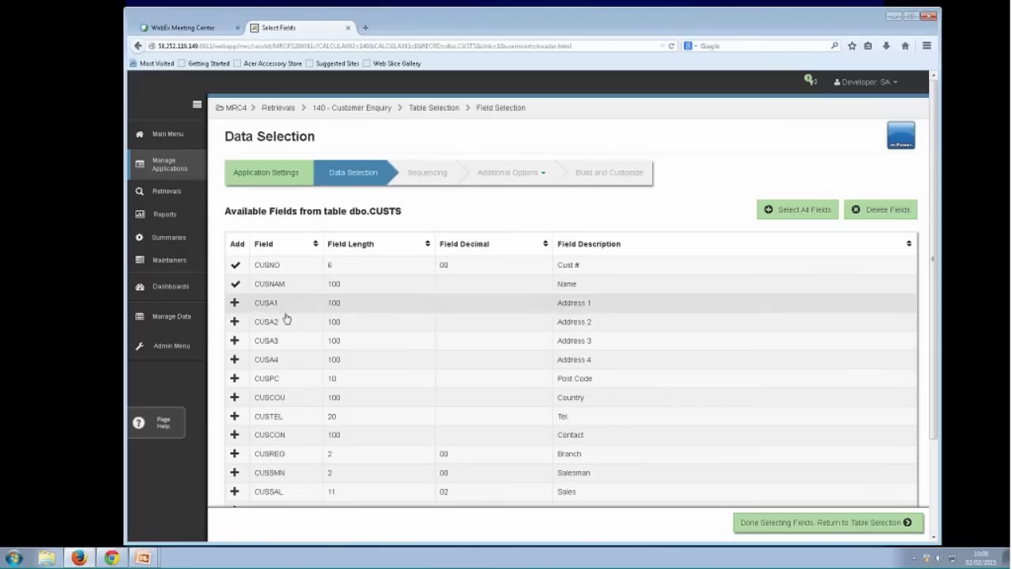
pyautogui.click(787, 523)
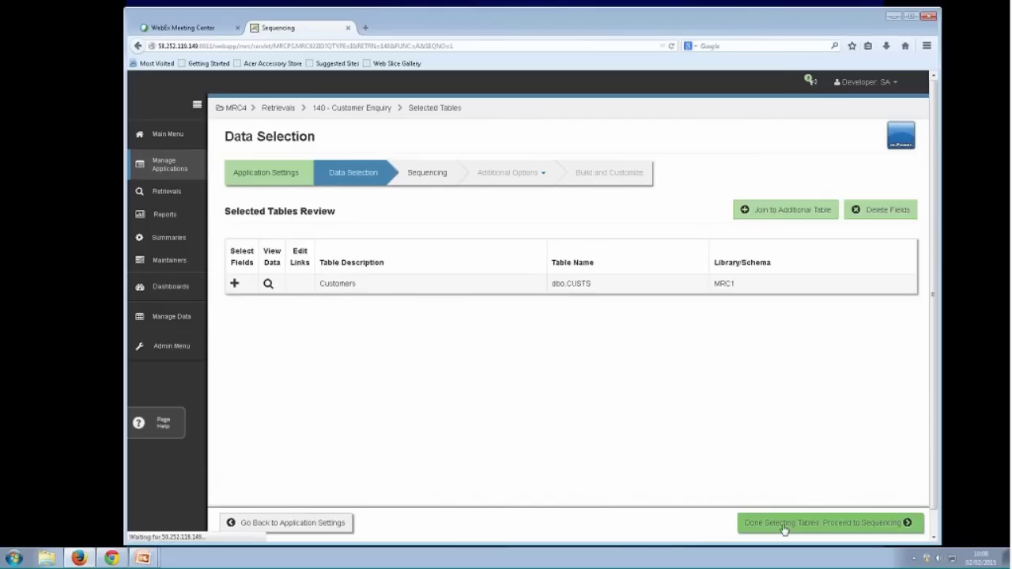
# - Sequence the records by Name - CUSNAM and proceed to the additional options
pyautogui.click(443, 245)
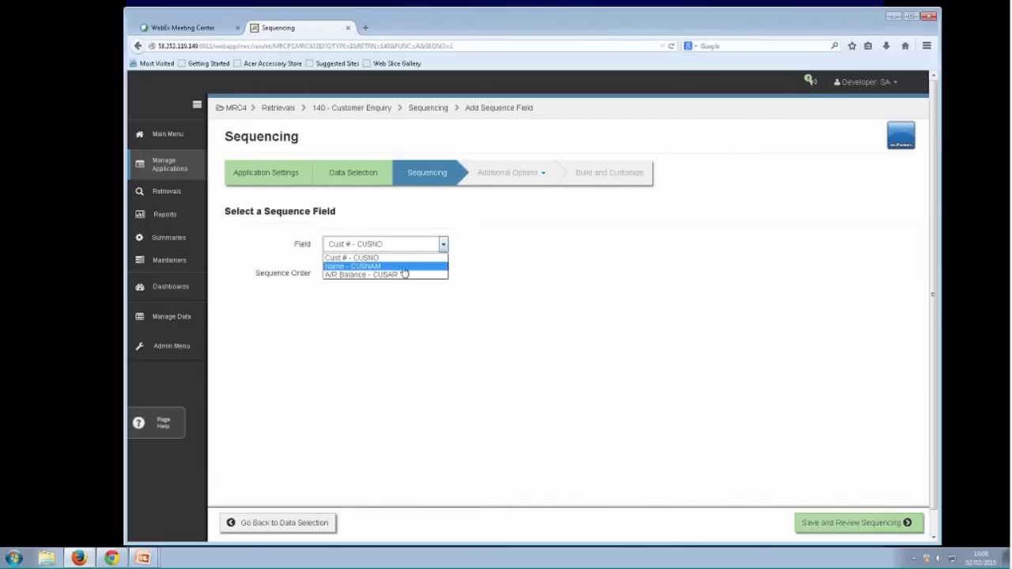
pyautogui.click(415, 266)
pyautogui.click(861, 523)
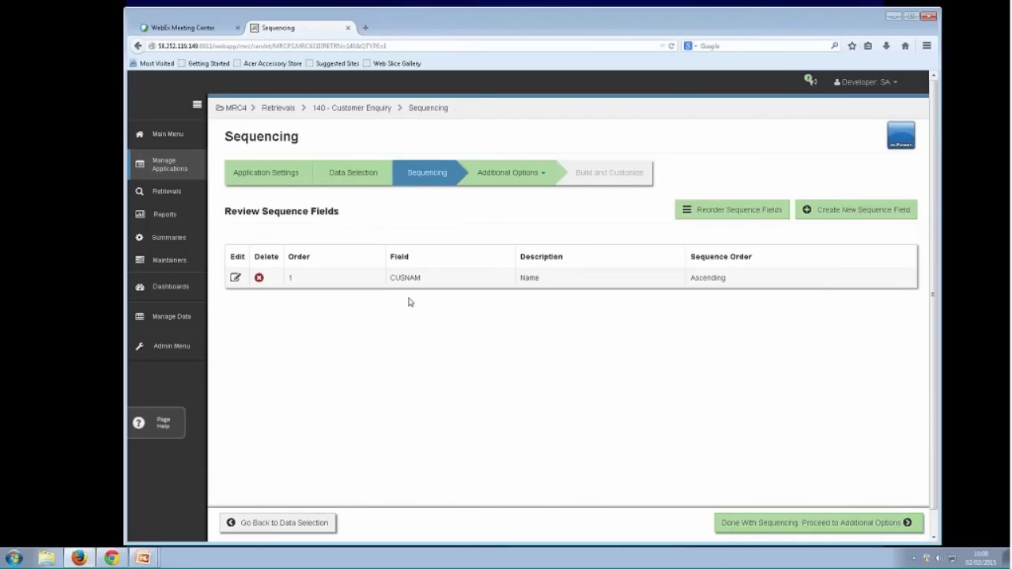
pyautogui.click(765, 523)
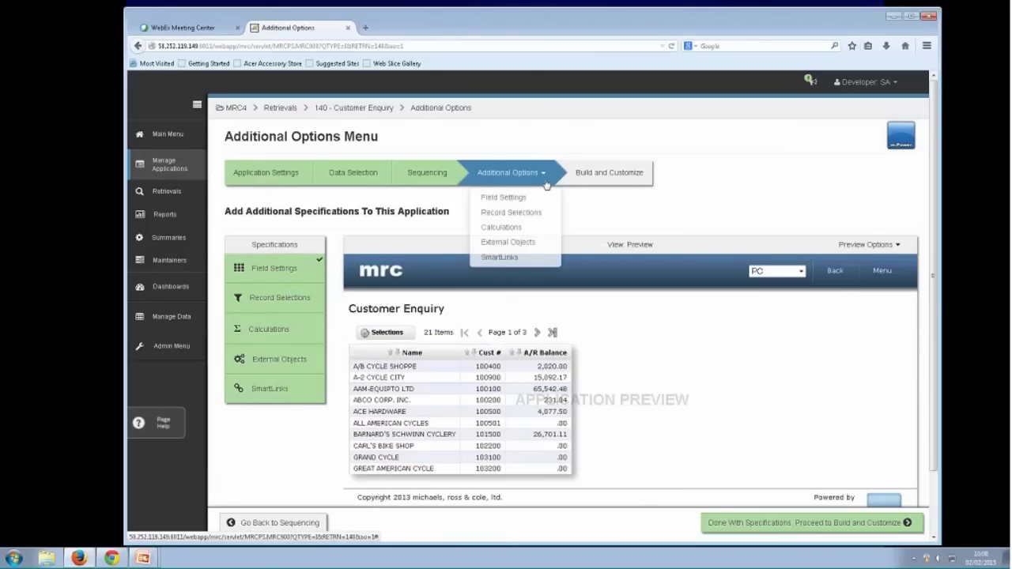
# - Add a SmartLink from the application to retrieval 40, Customer Orders
pyautogui.click(275, 397)
pyautogui.click(653, 212)
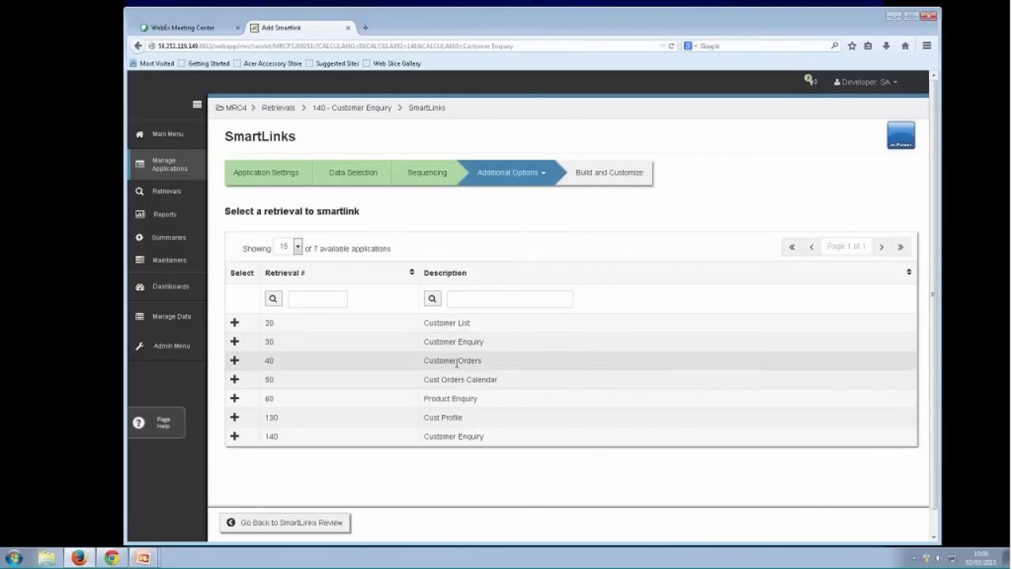
pyautogui.click(235, 361)
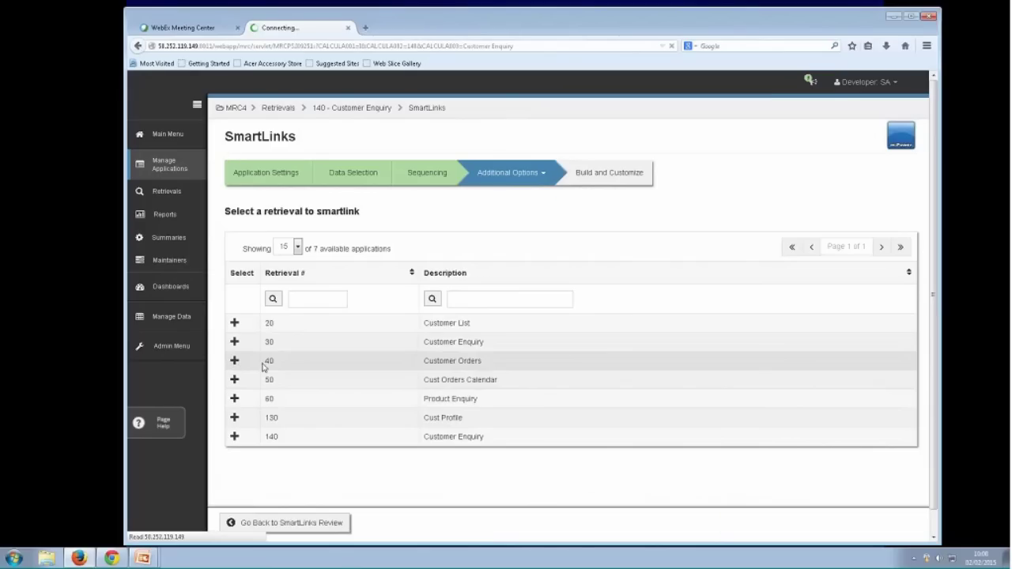
pyautogui.click(826, 523)
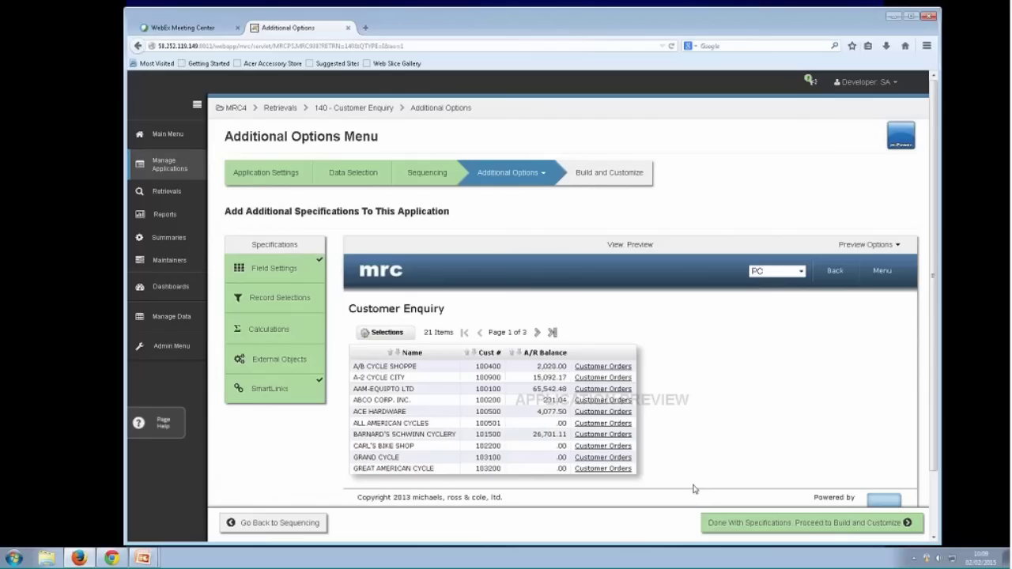
# - Build and execute the Customer Enquiry application, and test the Customer Orders link of AAM-EQUIPTO LTD before returning to the list
pyautogui.click(739, 520)
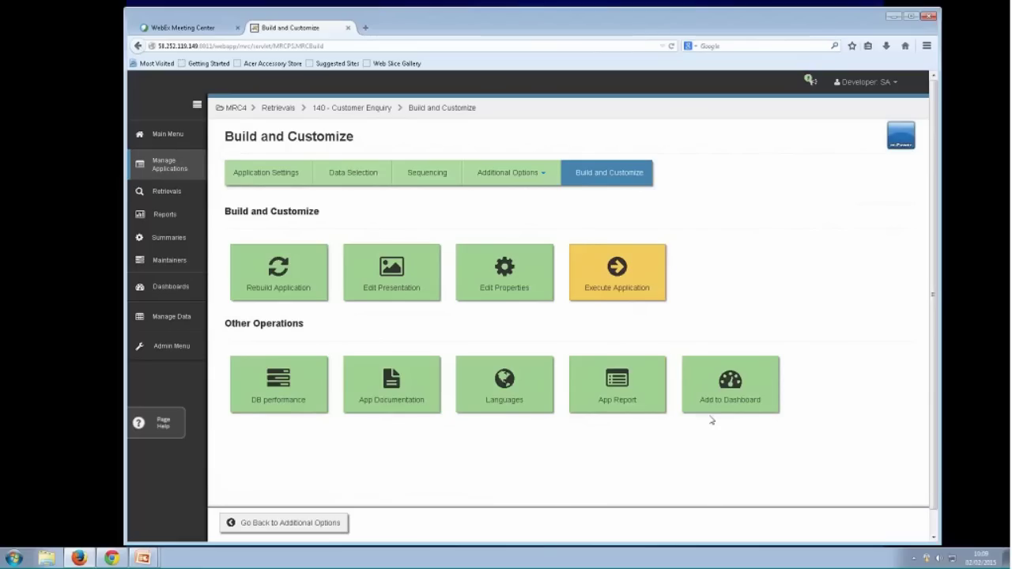
pyautogui.click(614, 275)
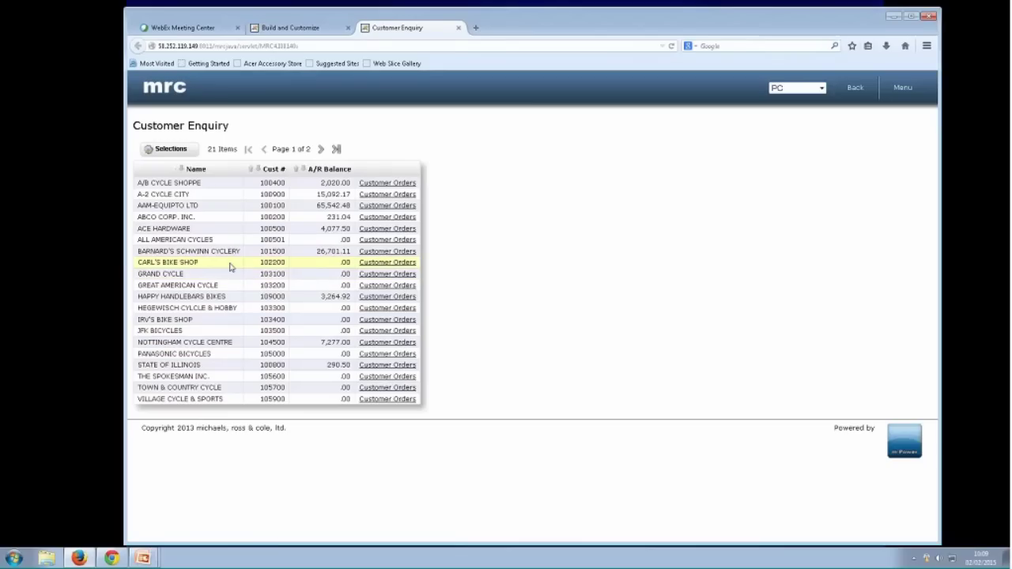
pyautogui.click(389, 207)
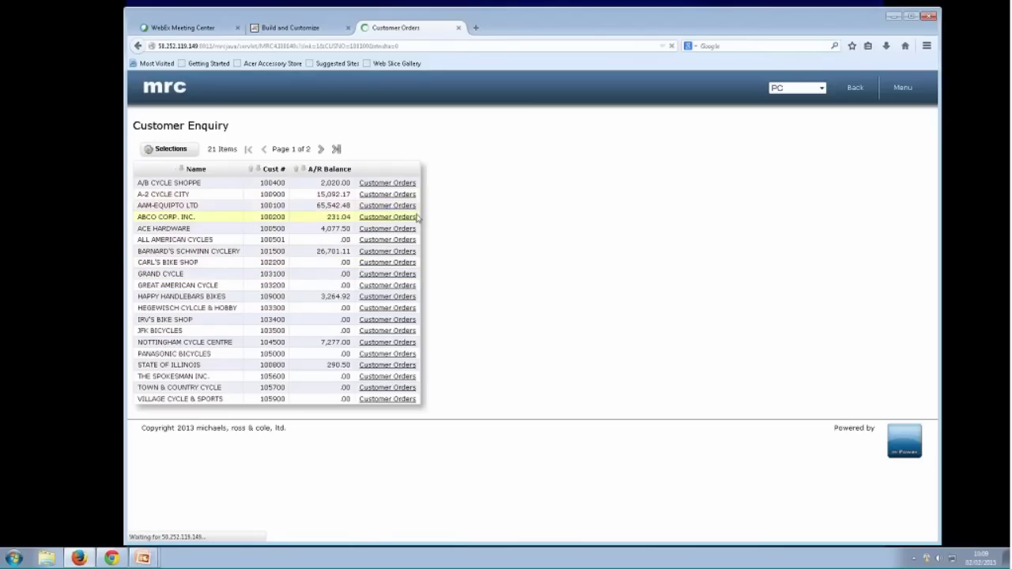
pyautogui.click(857, 92)
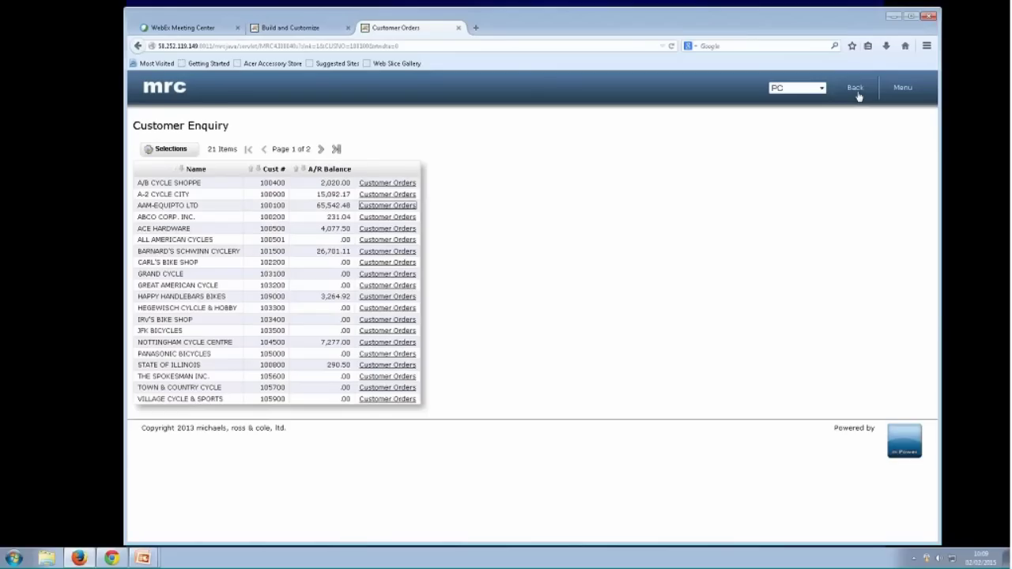
# - Examine the relationship choices for Cust # in the enquiry's selections, leaving without applying a filter
pyautogui.click(169, 149)
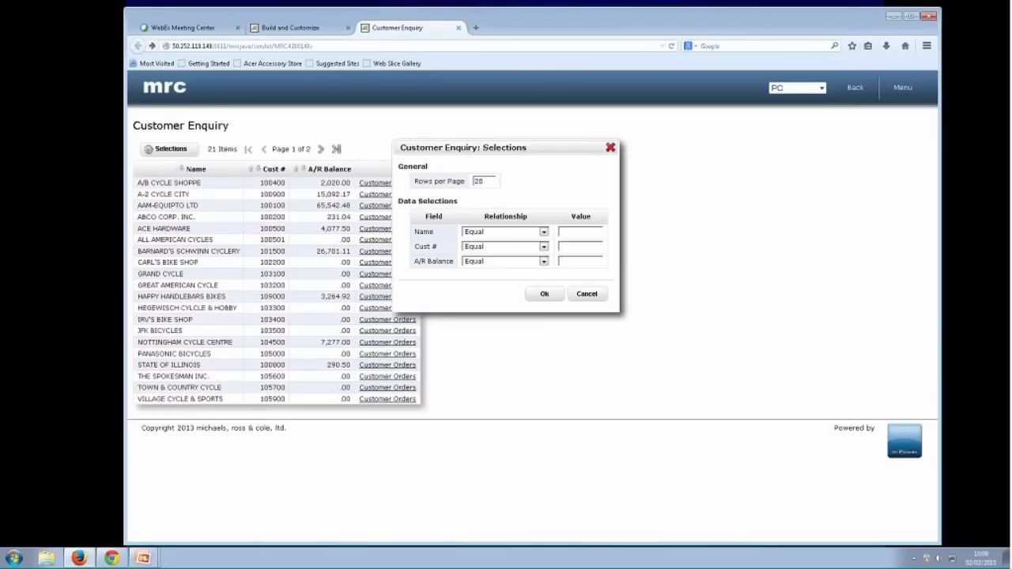
pyautogui.click(544, 247)
pyautogui.click(544, 248)
pyautogui.click(591, 296)
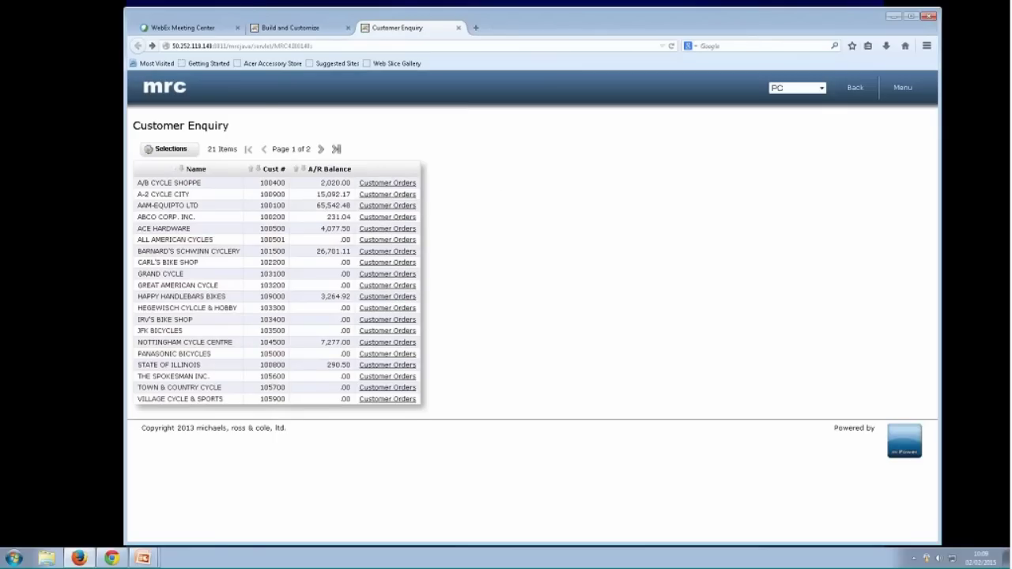
# - Copy the Customer Enquiry address from Firefox and open it in Chrome with the devicetype parameter for the mobile version
pyautogui.click(111, 558)
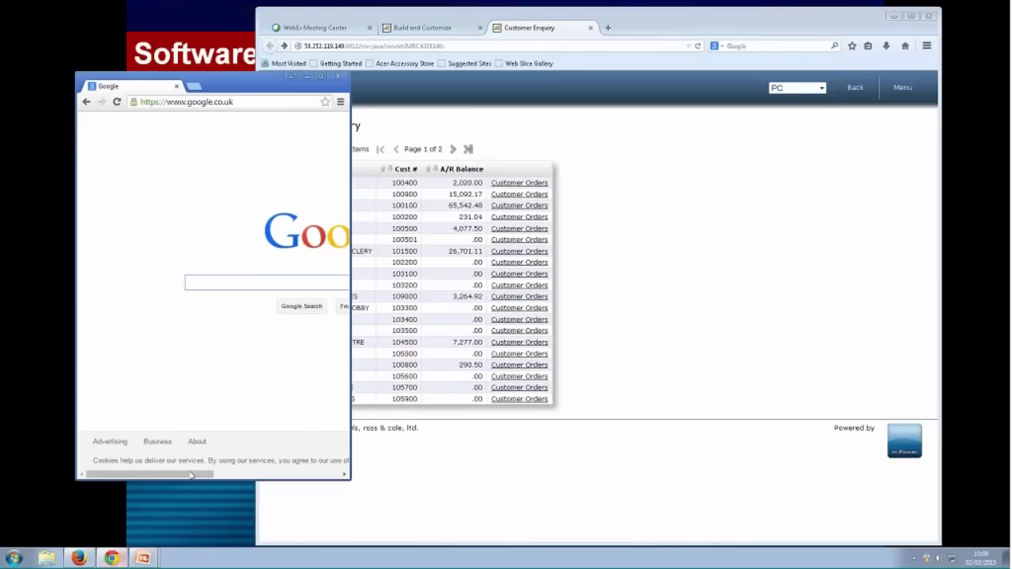
pyautogui.click(444, 46)
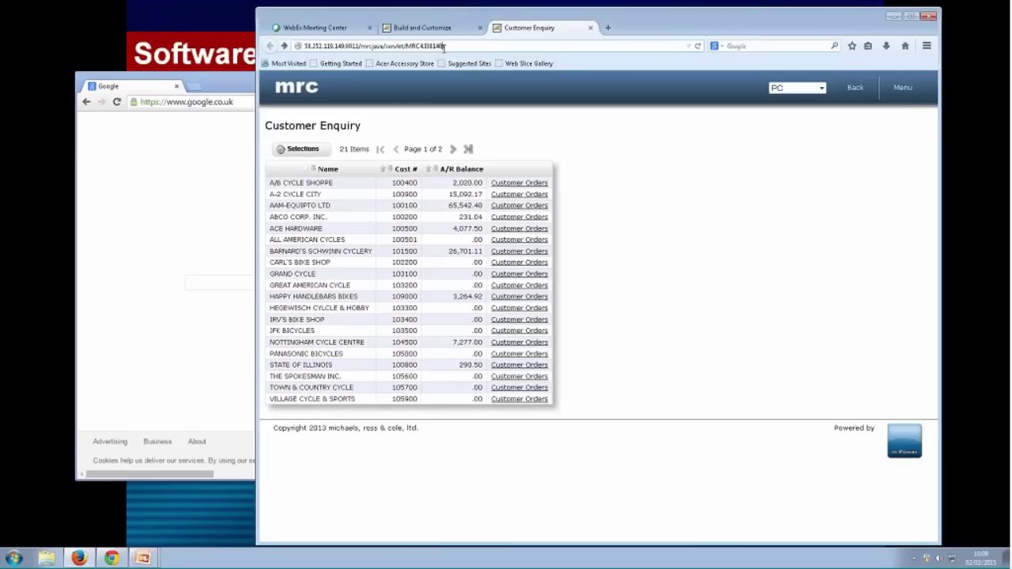
pyautogui.click(443, 46)
pyautogui.hotkey('ctrl', 'c')
pyautogui.click(237, 101)
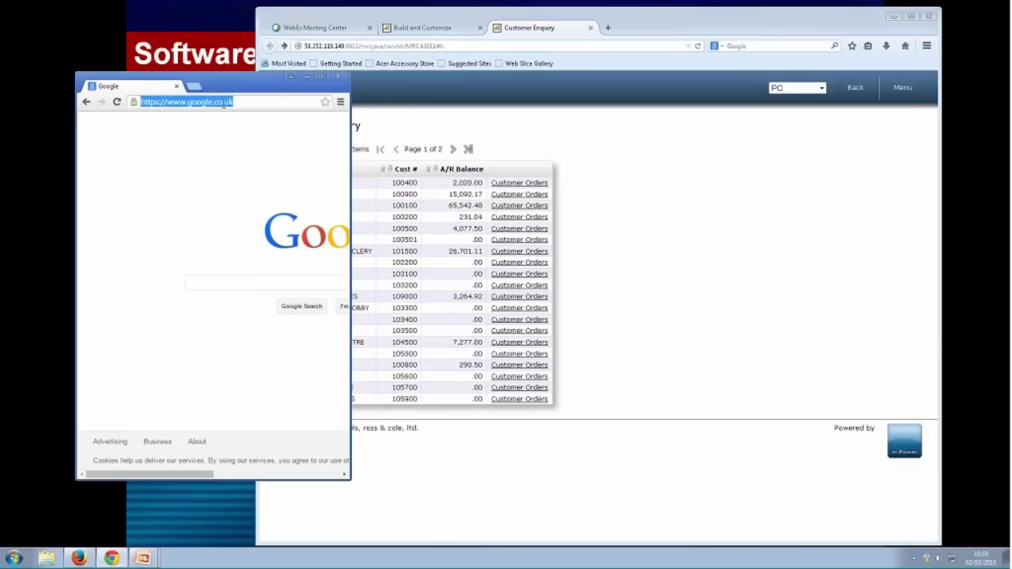
pyautogui.hotkey('ctrl', 'v')
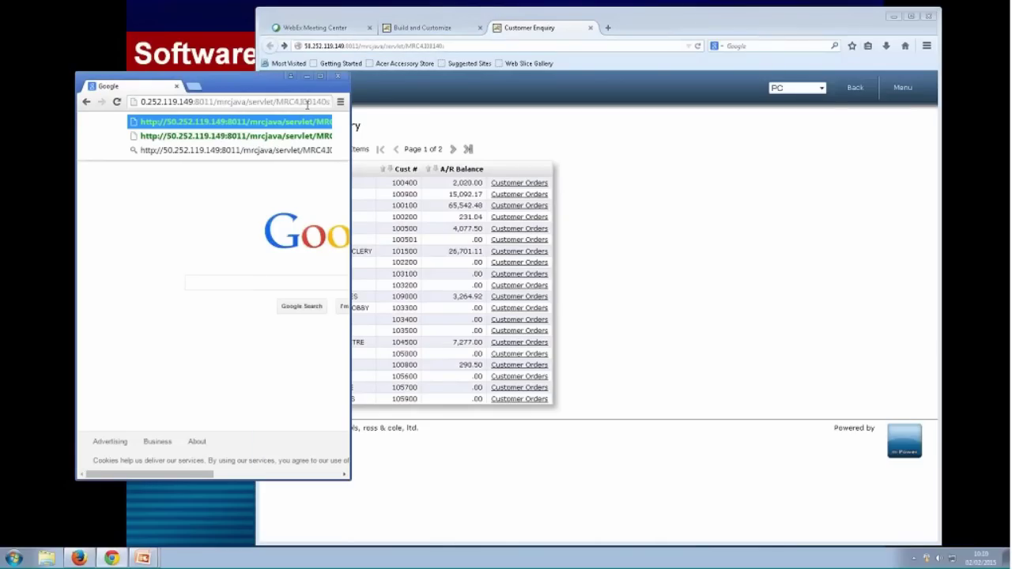
pyautogui.write('&')
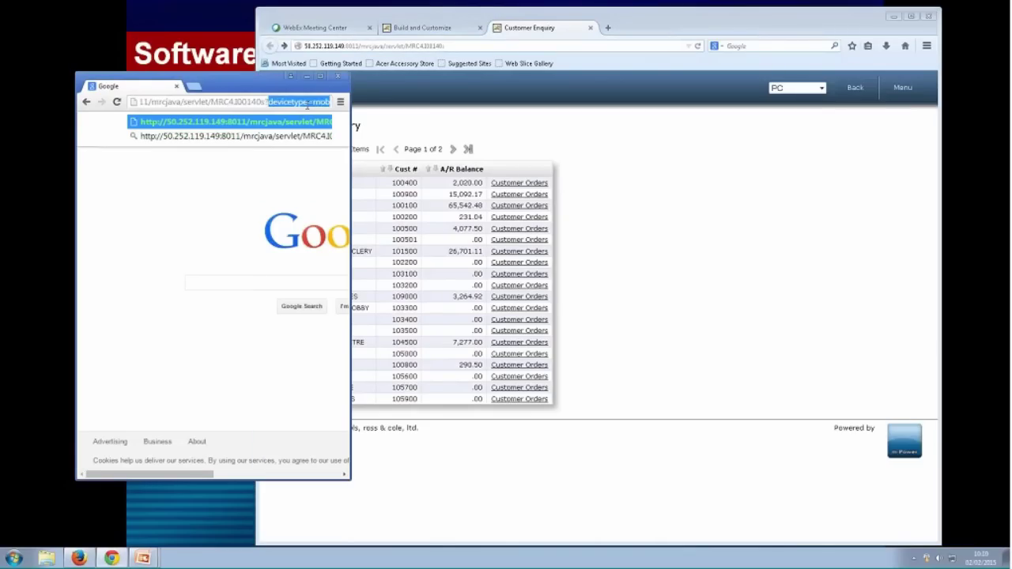
pyautogui.press('Return')
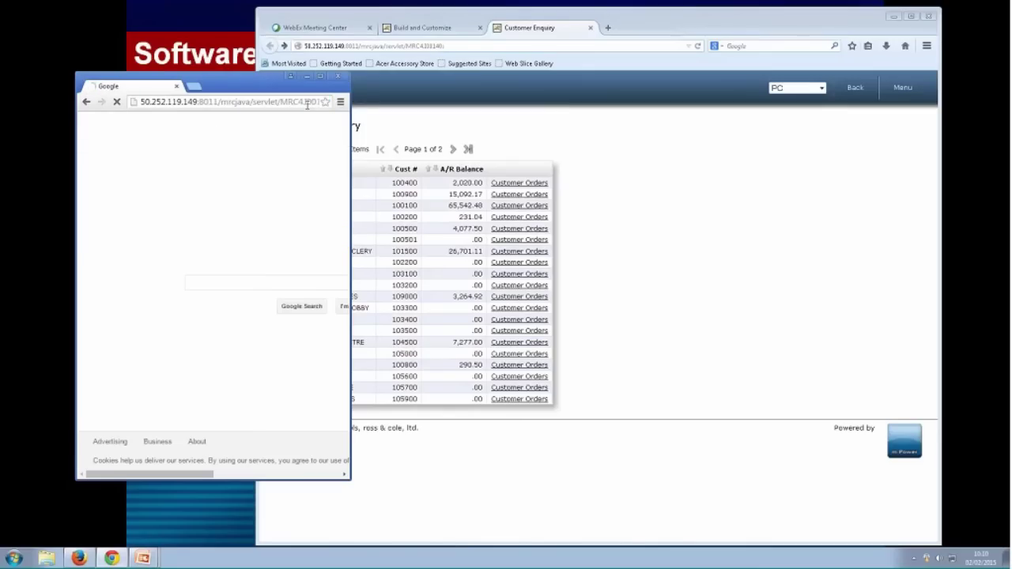
# - Resize the Firefox and Chrome windows to sit side by side, and expand AAM-EQUIPTO LTD in the mobile customer list
pyautogui.click(352, 45)
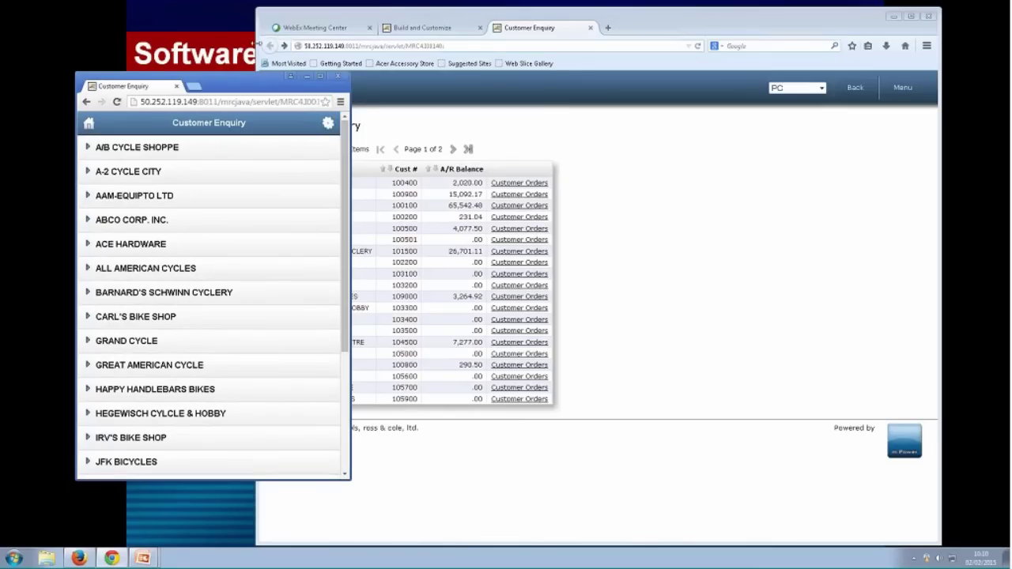
pyautogui.moveTo(256, 67); pyautogui.dragTo(356, 66)
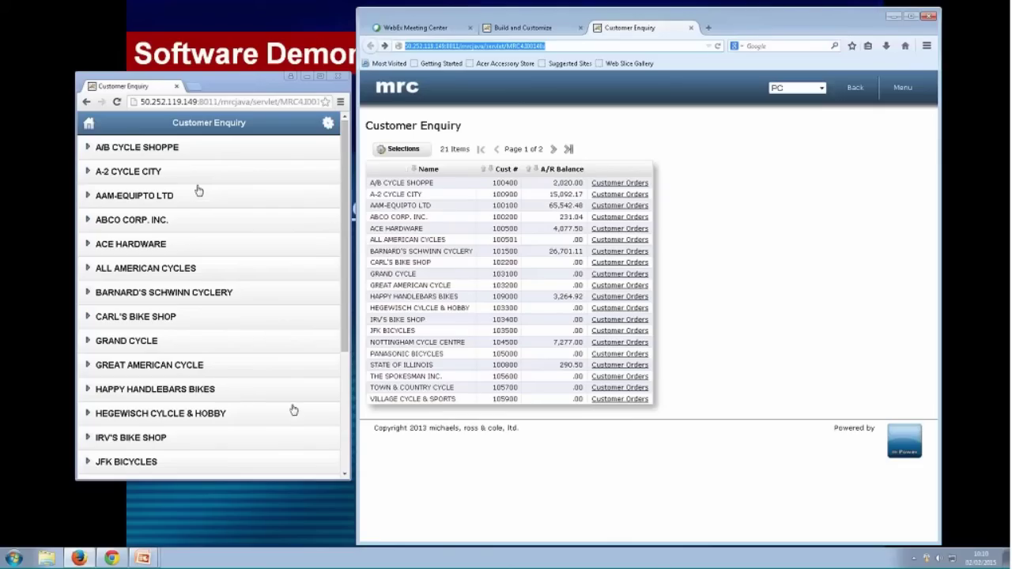
pyautogui.moveTo(351, 480); pyautogui.dragTo(334, 462)
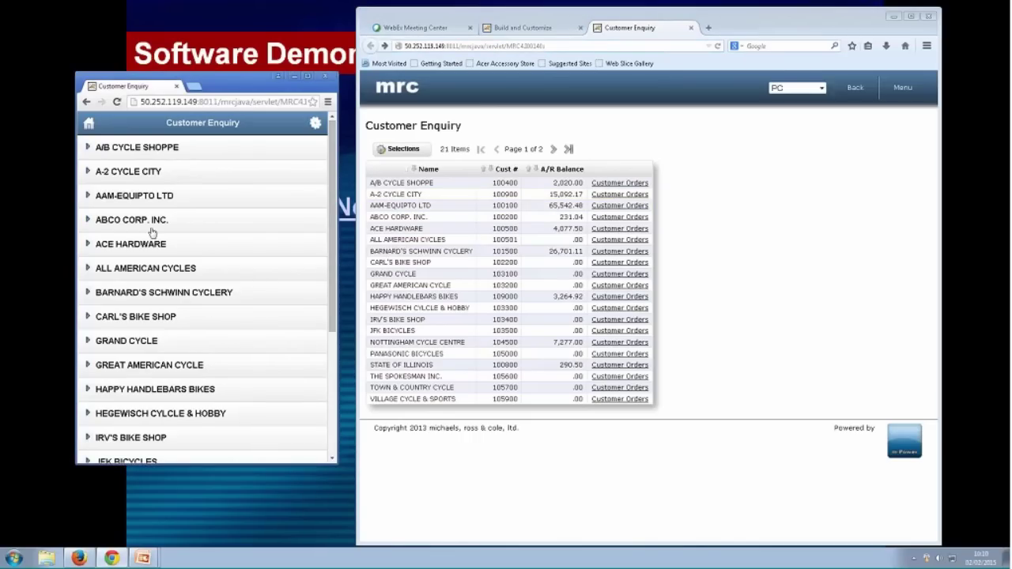
pyautogui.click(144, 201)
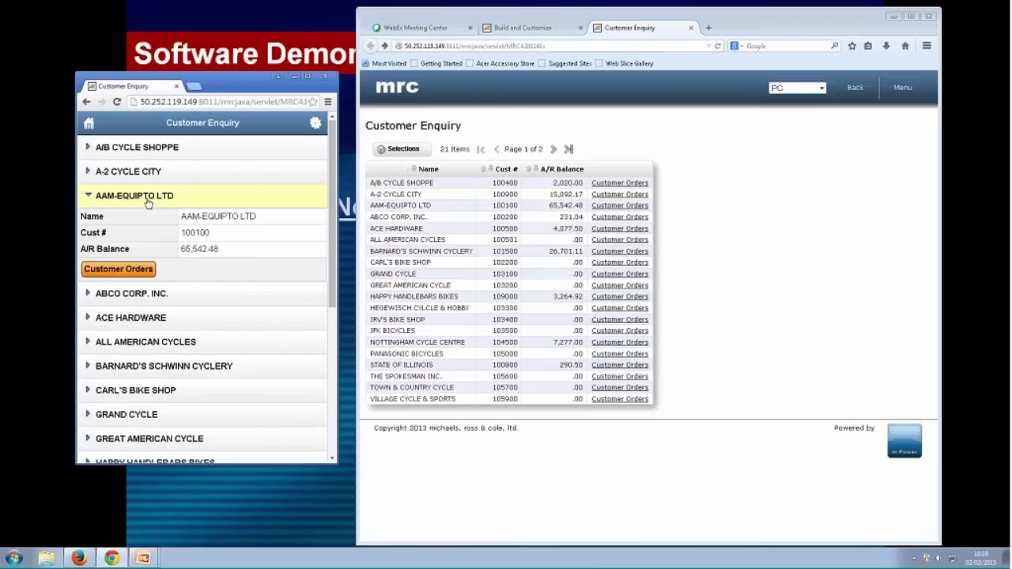
# - Expand and collapse the ACE HARDWARE and AAM-EQUIPTO LTD entries in the mobile customer list, leaving only AAM-EQUIPTO LTD expanded
pyautogui.click(162, 205)
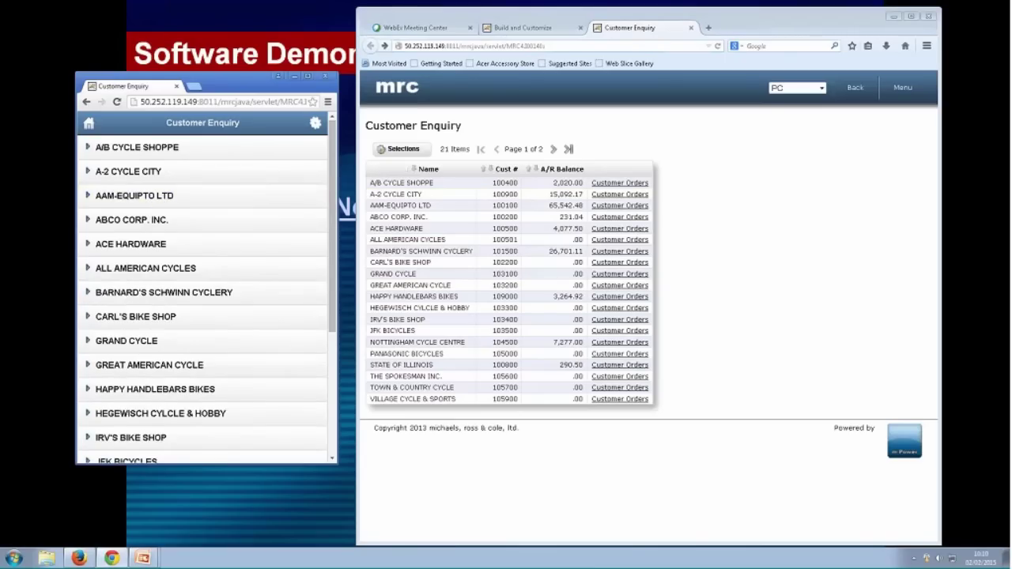
pyautogui.click(149, 248)
pyautogui.click(147, 201)
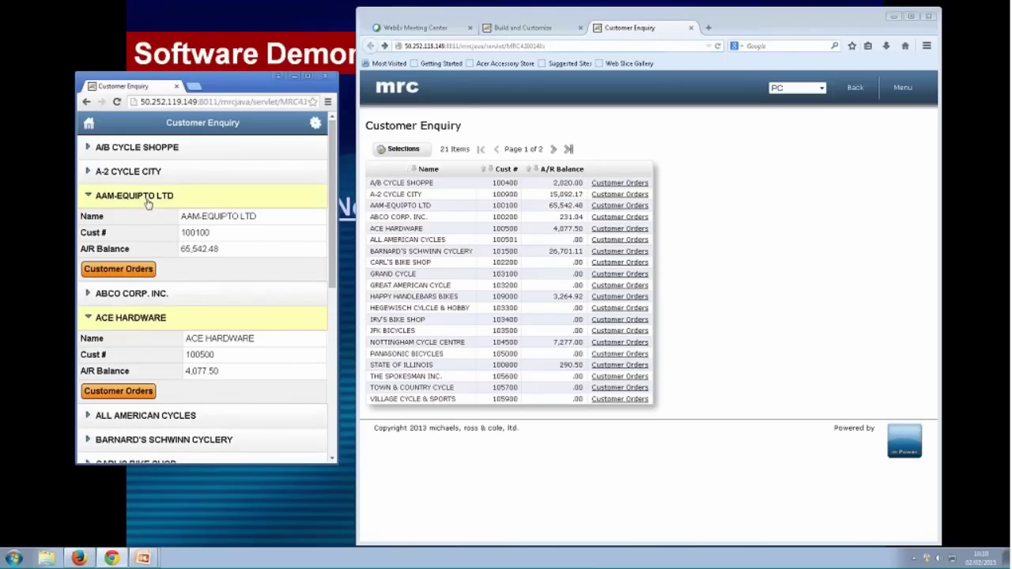
pyautogui.click(121, 320)
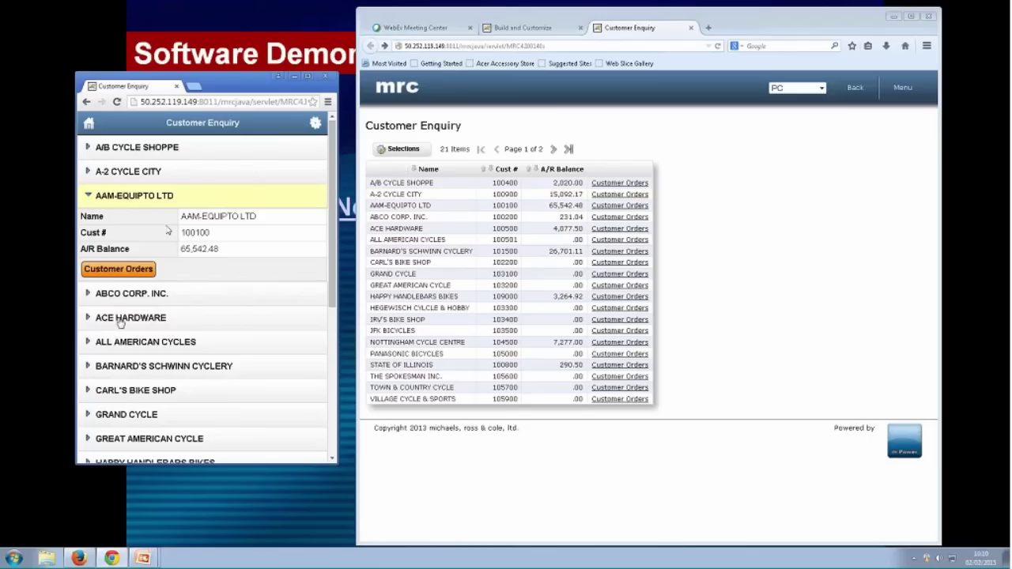
# - View AAM-EQUIPTO LTD's mobile orders, follow the Product Enquiry link of the 15/02/01 A1020 order, and return to the customer list
pyautogui.click(140, 270)
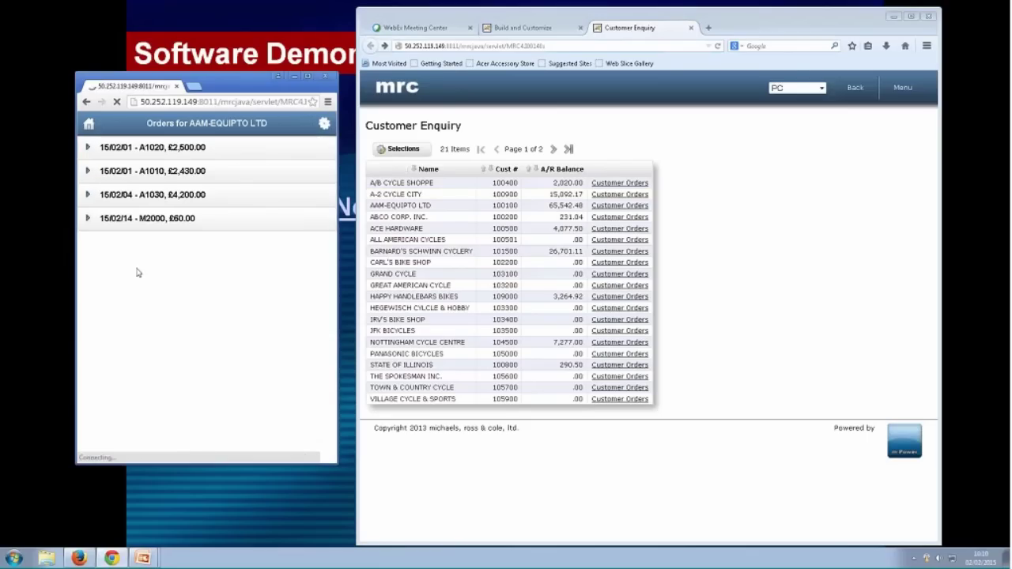
pyautogui.click(158, 151)
pyautogui.click(116, 367)
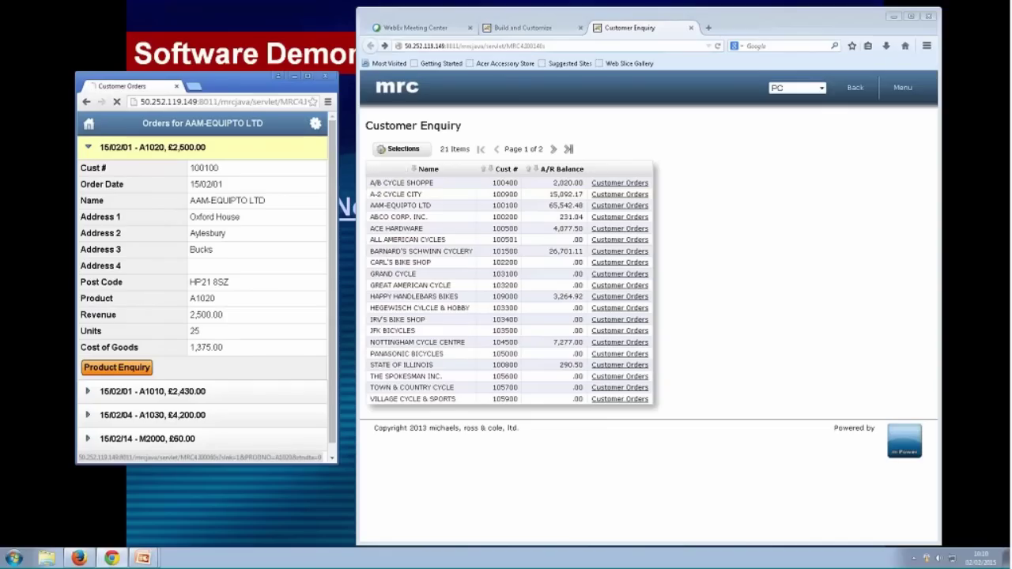
pyautogui.click(87, 102)
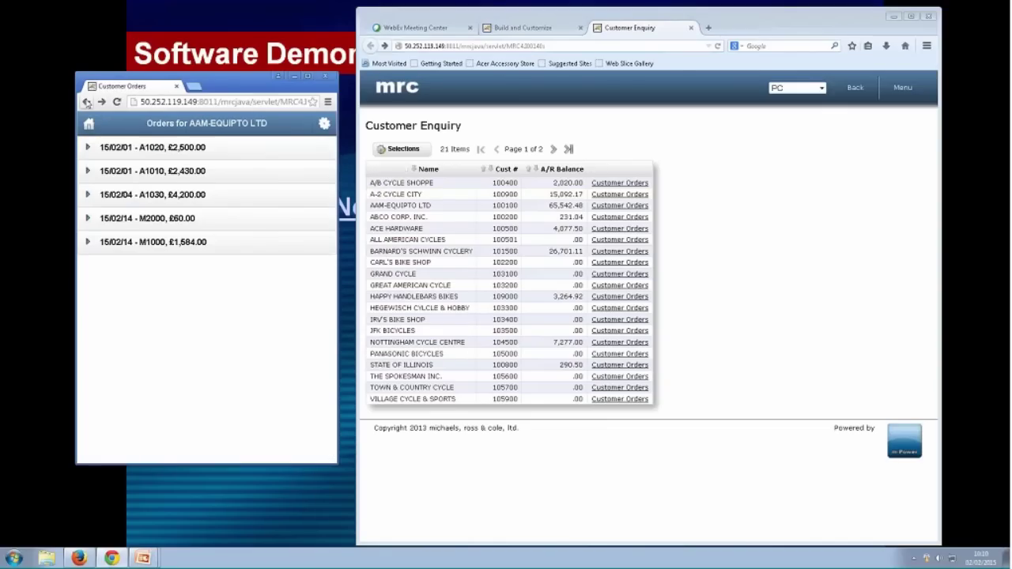
pyautogui.click(87, 102)
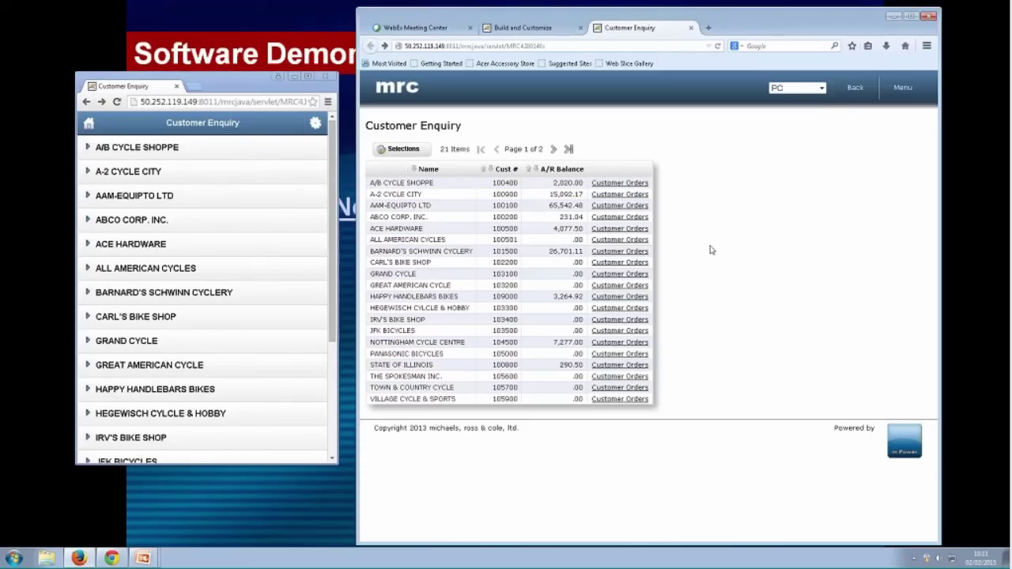
# - Switch the Firefox enquiry to its tablet version and view the details of AAM-EQUIPTO LTD, ALL AMERICAN CYCLES and CARL'S BIKE SHOP
pyautogui.click(823, 88)
pyautogui.click(801, 109)
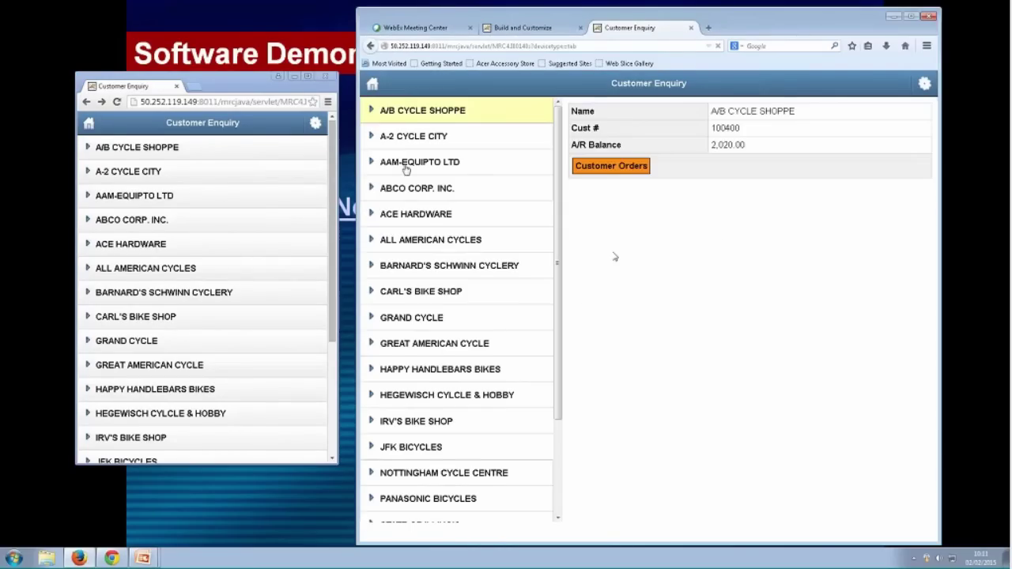
pyautogui.click(387, 162)
pyautogui.click(408, 246)
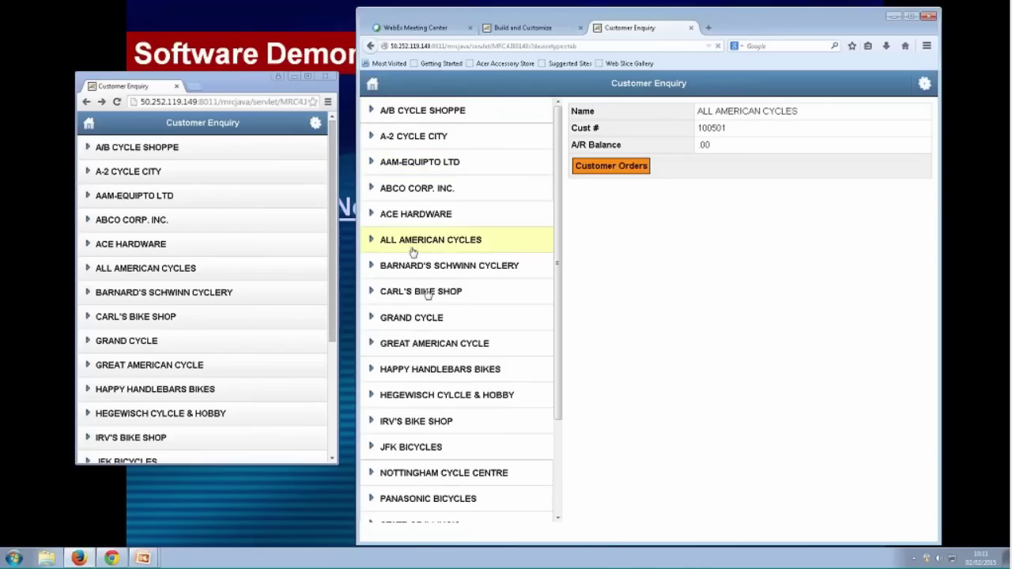
pyautogui.click(427, 292)
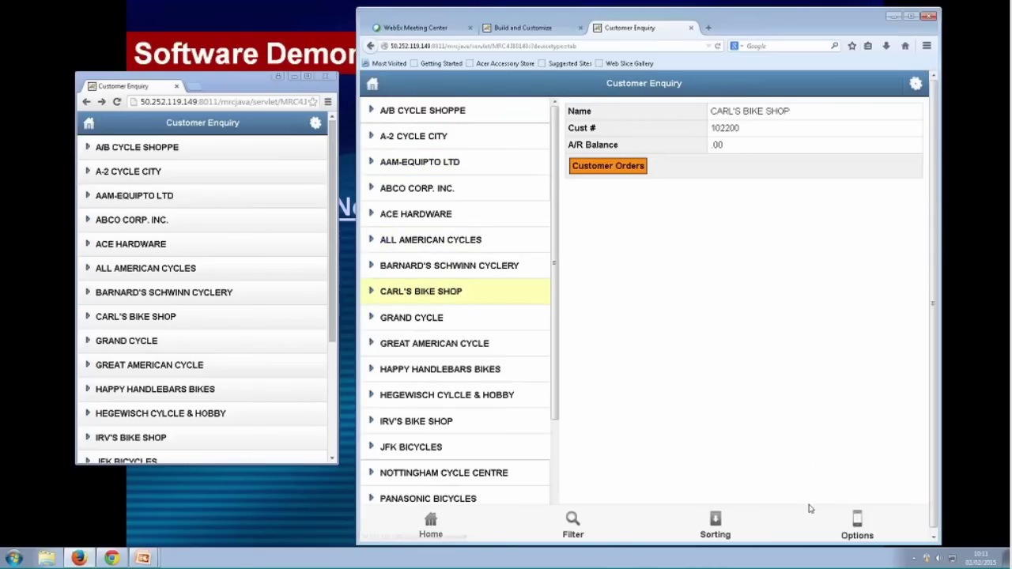
# - Return the Firefox enquiry to its PC version and open Stores Map from the mrc Demonstration Menu
pyautogui.click(857, 522)
pyautogui.click(387, 136)
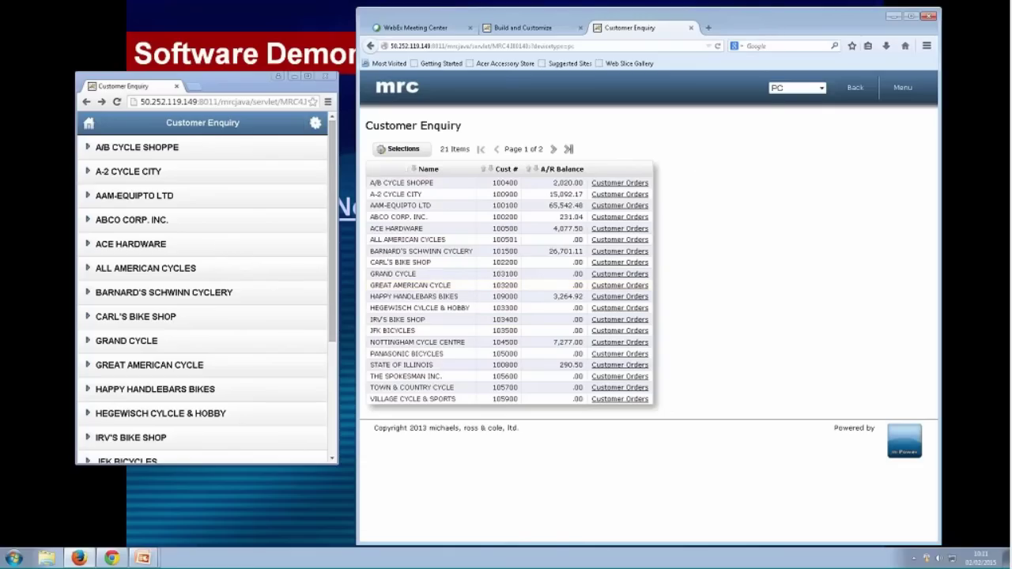
pyautogui.click(854, 87)
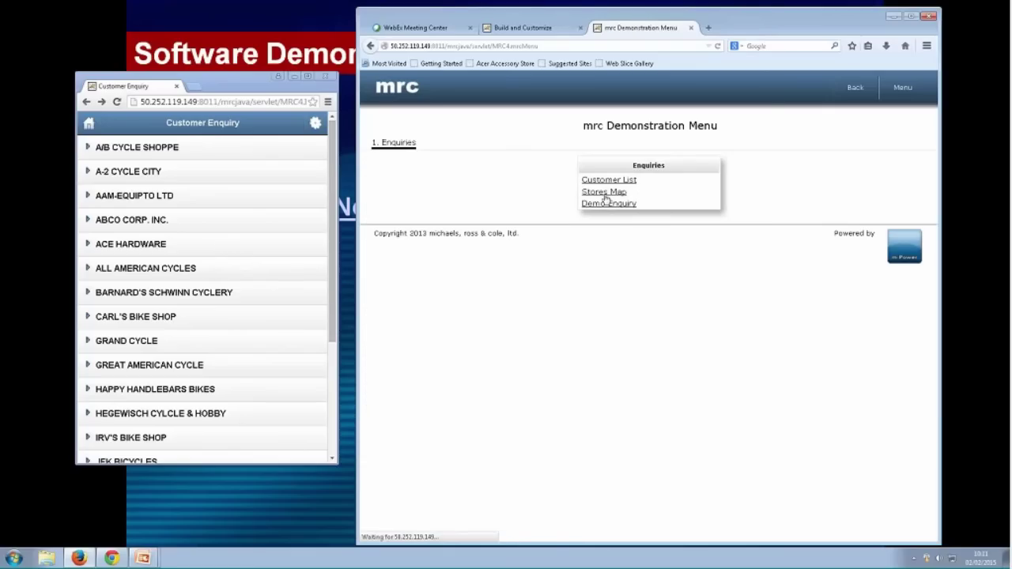
pyautogui.click(605, 204)
# - Sign in to the desktop application with the admin username and the account password
pyautogui.press('Down')
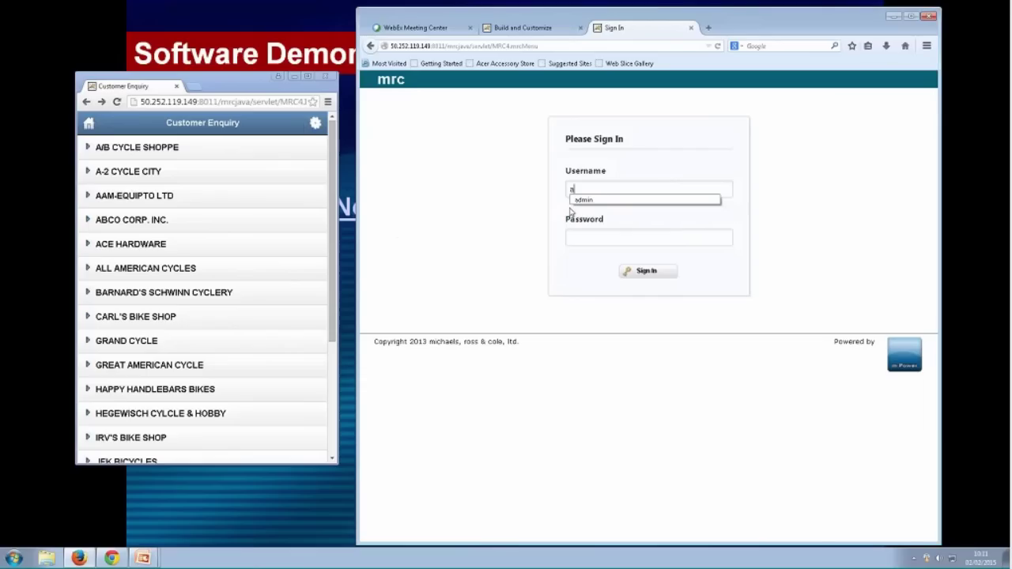
pyautogui.press('Return')
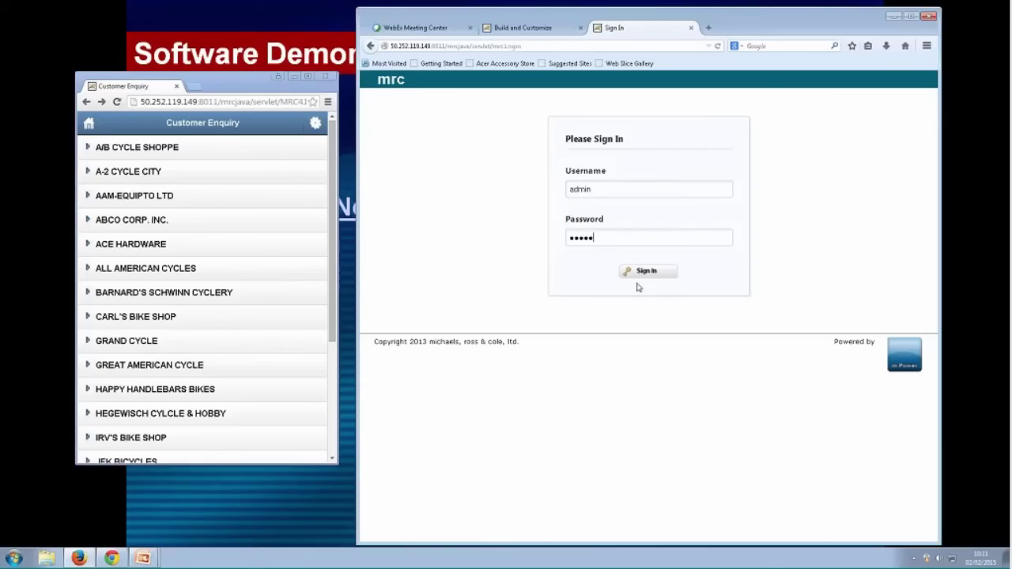
pyautogui.click(645, 272)
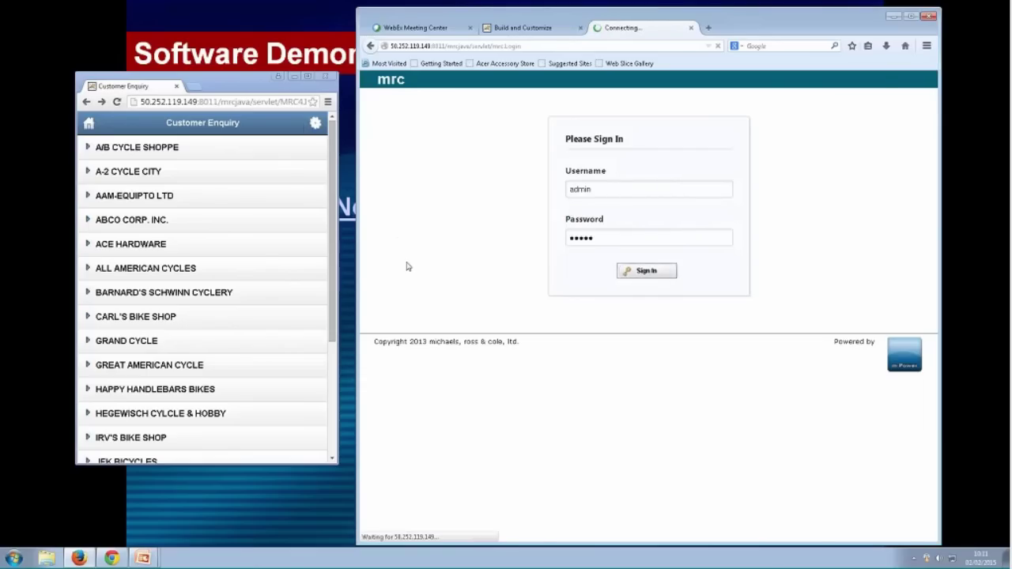
# - Run the desktop Store Map report for the area 26 - Midlands - Warwickshire
pyautogui.click(644, 168)
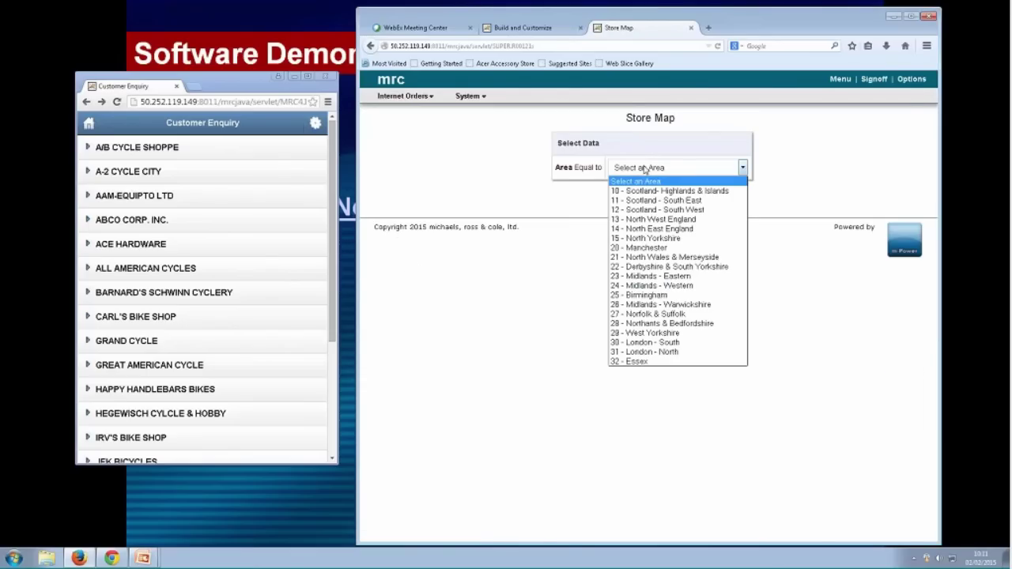
pyautogui.click(680, 305)
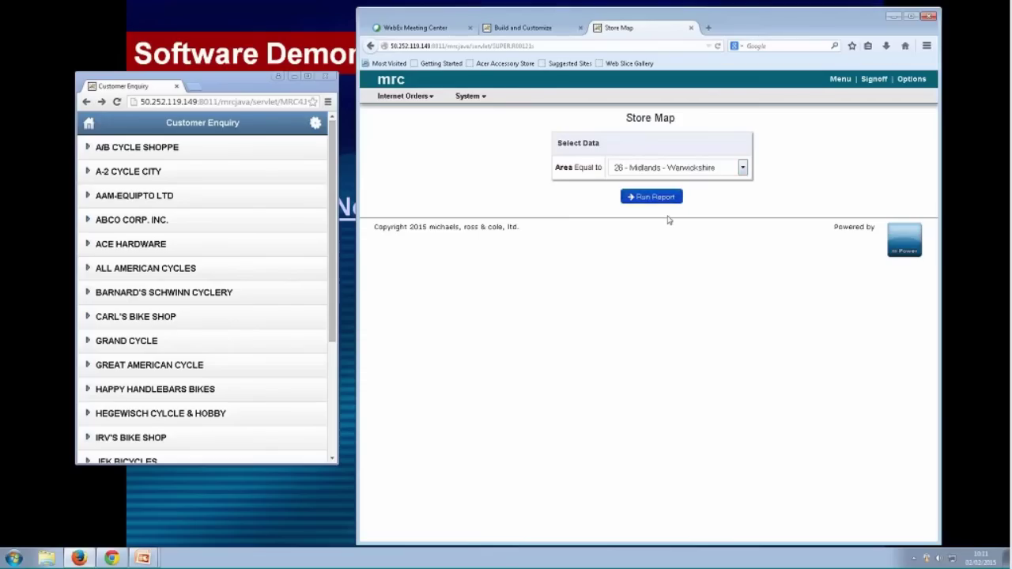
pyautogui.click(655, 197)
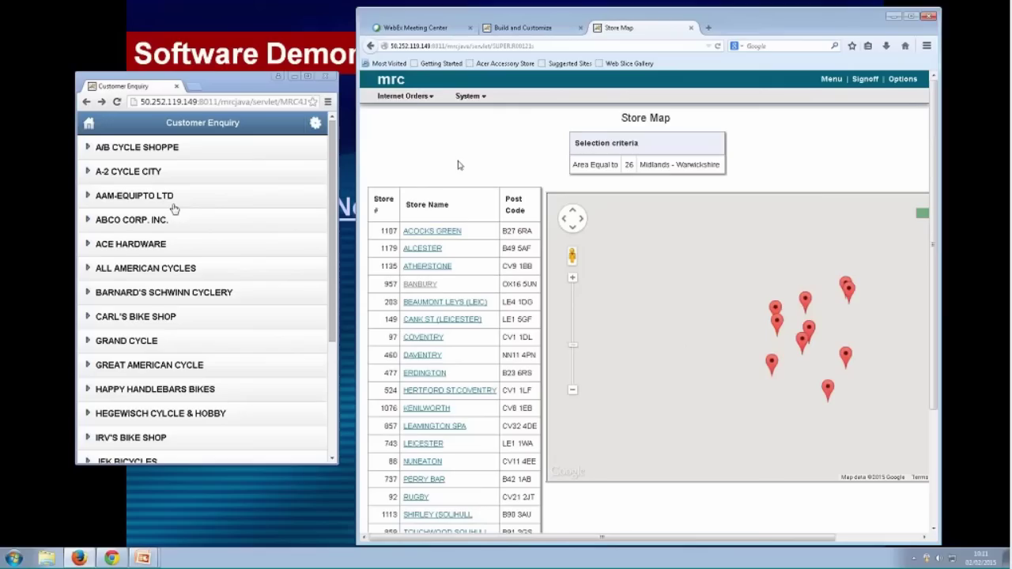
# - In Chrome, open Stores Map from the mobile main menu and sign on with the prefilled credentials
pyautogui.click(103, 143)
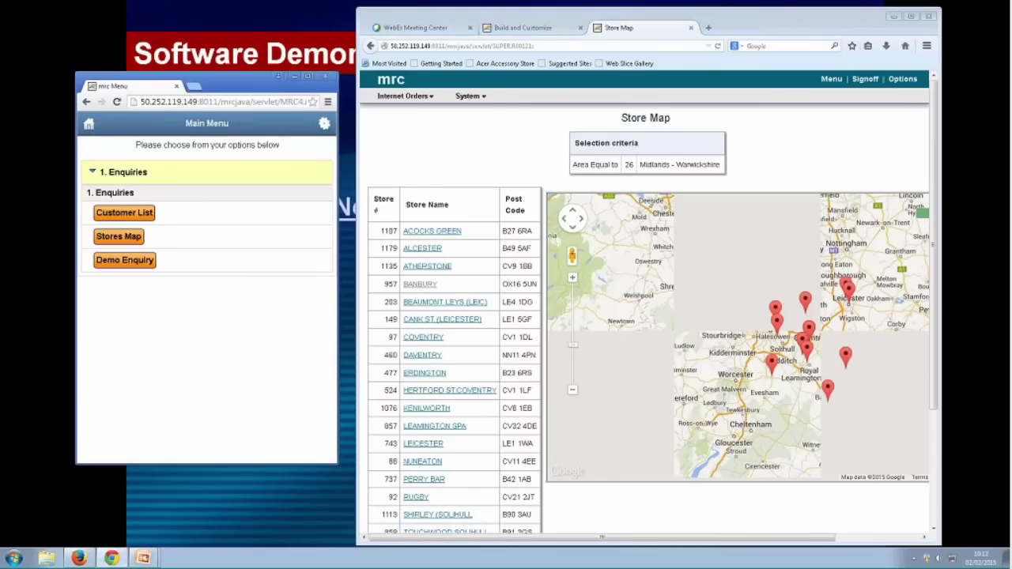
pyautogui.click(119, 237)
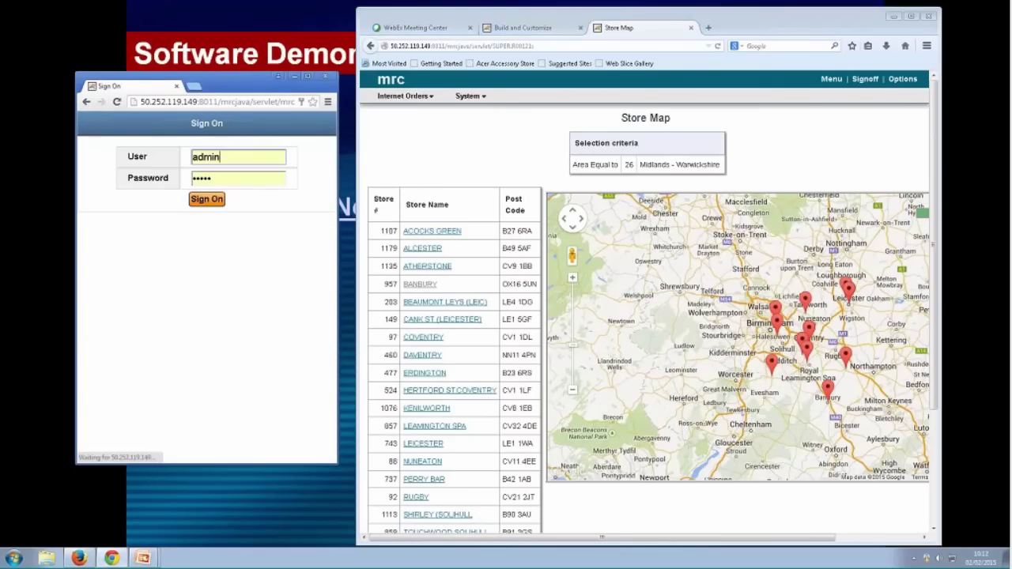
pyautogui.click(218, 203)
# - Run the mobile Stores Map report for the area 26 - Midlands - Warwickshire and look over its store list
pyautogui.click(207, 183)
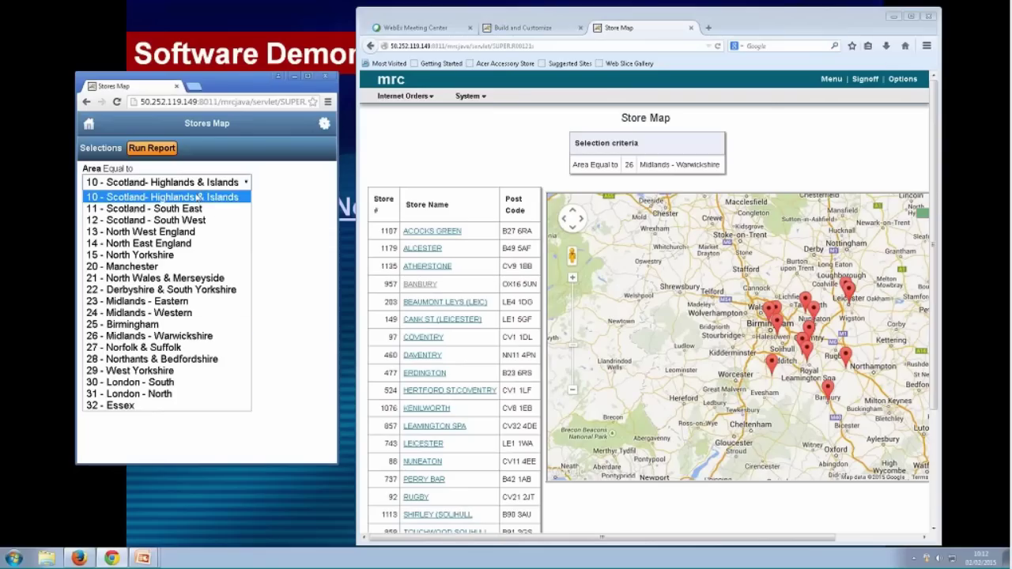
pyautogui.click(193, 338)
pyautogui.click(152, 148)
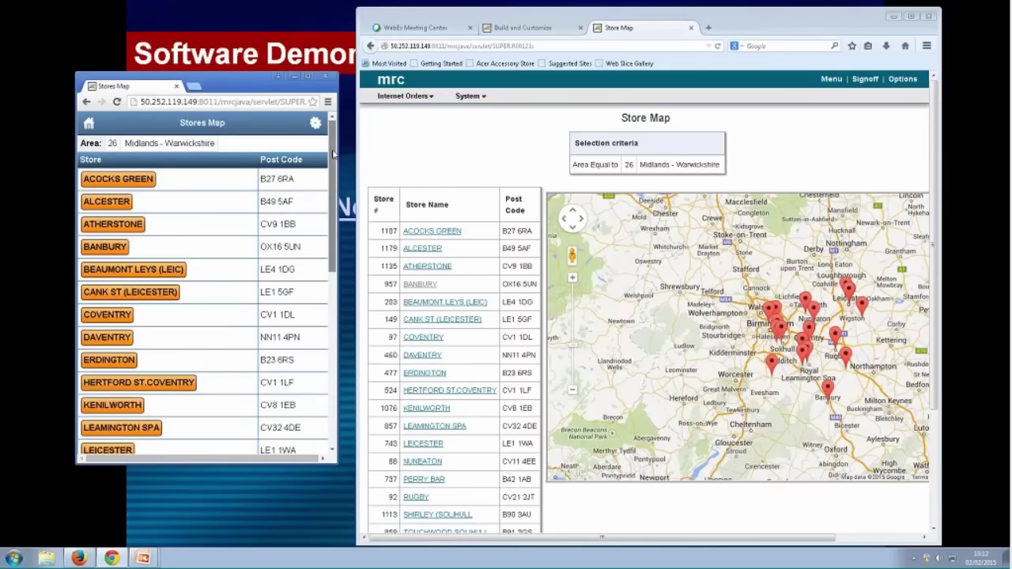
pyautogui.scroll(-1, 332, 166)
pyautogui.moveTo(331, 167)
pyautogui.mouseDown()
pyautogui.moveTo(333, 319)
pyautogui.moveTo(333, 158)
pyautogui.mouseUp()
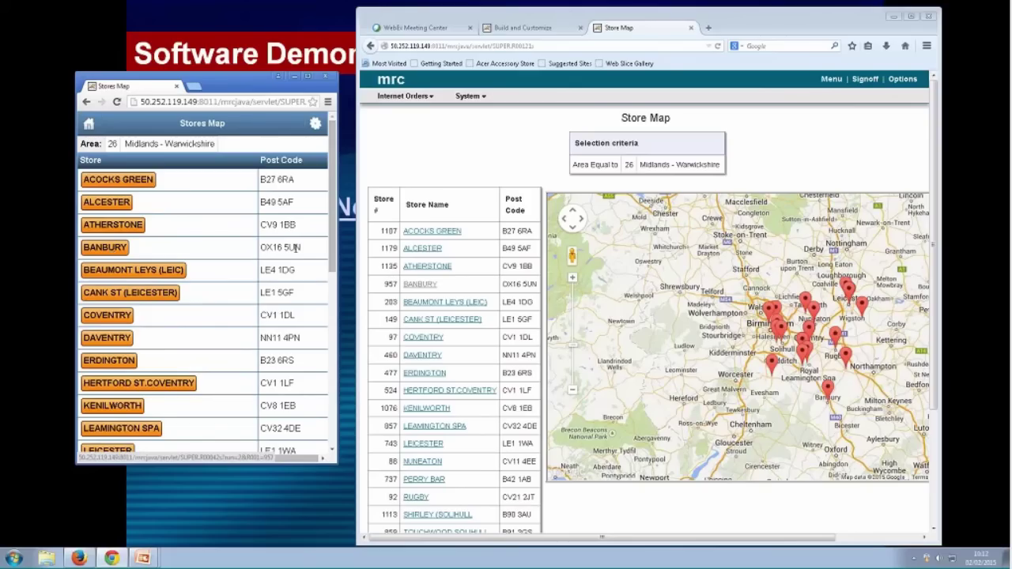
# - Open the BANBURY store's orders in both the mobile and desktop versions, and view Orders To Be Collected on the desktop
pyautogui.click(114, 251)
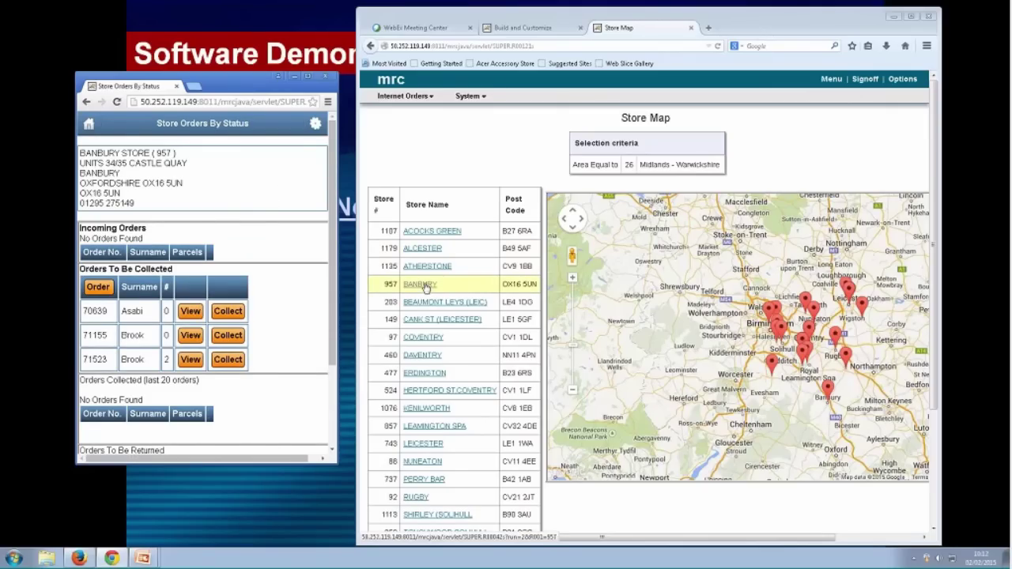
pyautogui.click(421, 285)
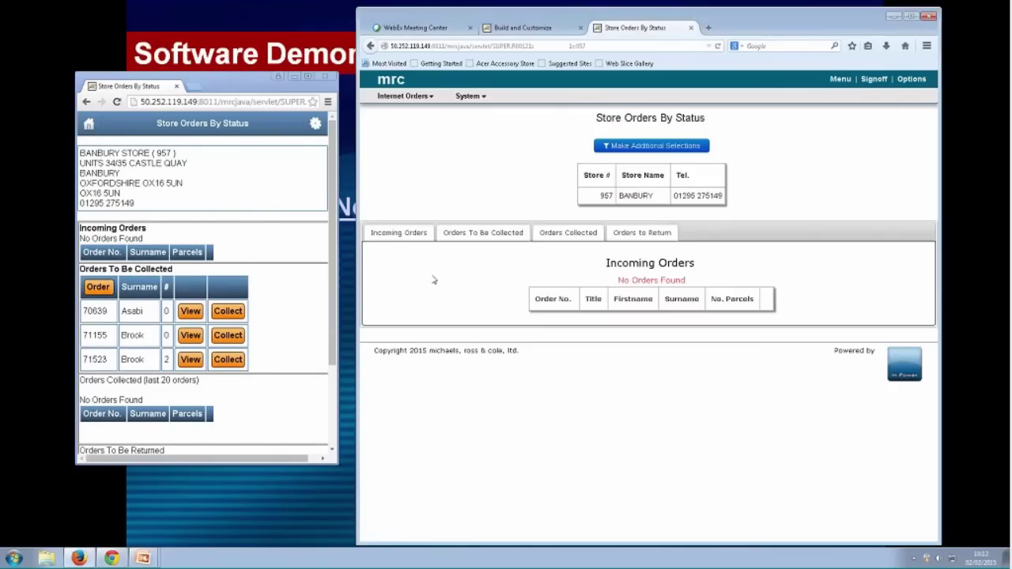
pyautogui.click(482, 233)
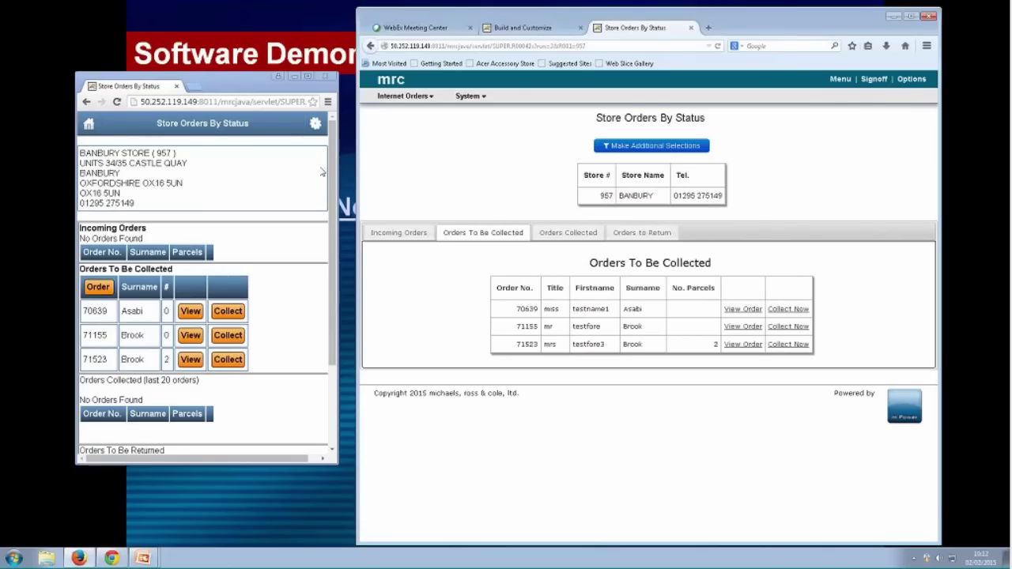
# - Minimize the Chrome and Firefox windows to return to the Software Demonstration slide
pyautogui.click(295, 77)
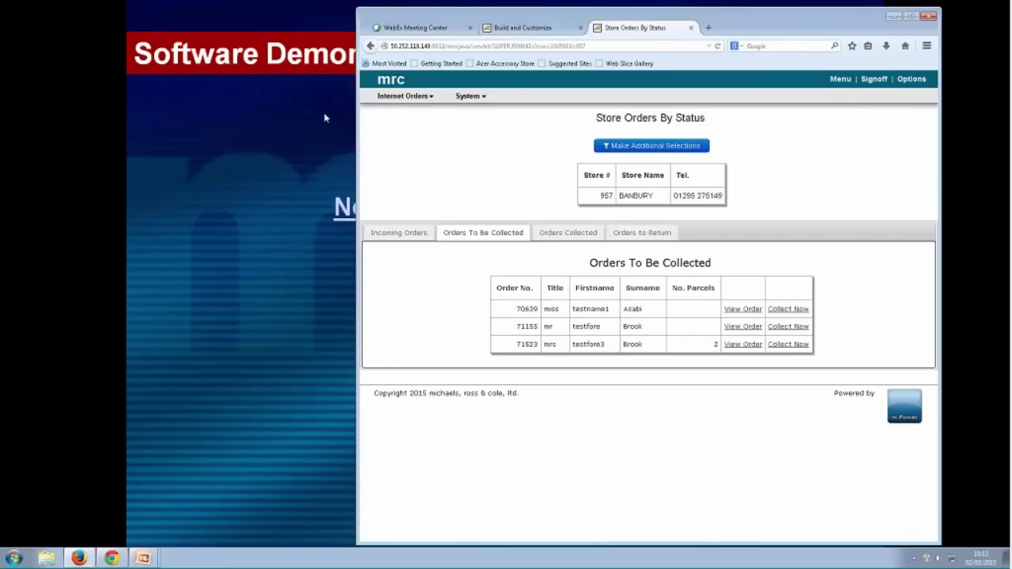
pyautogui.click(895, 15)
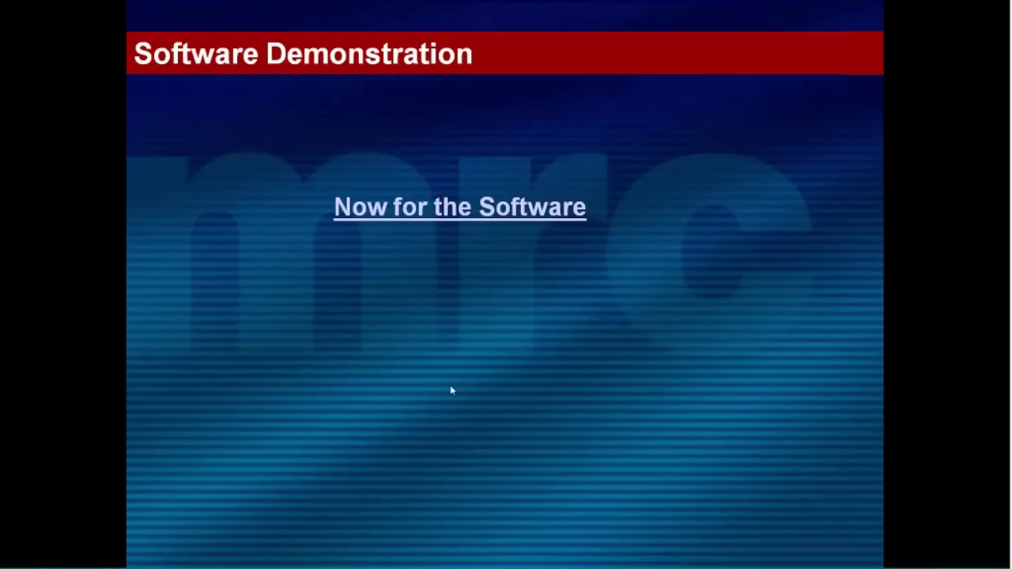